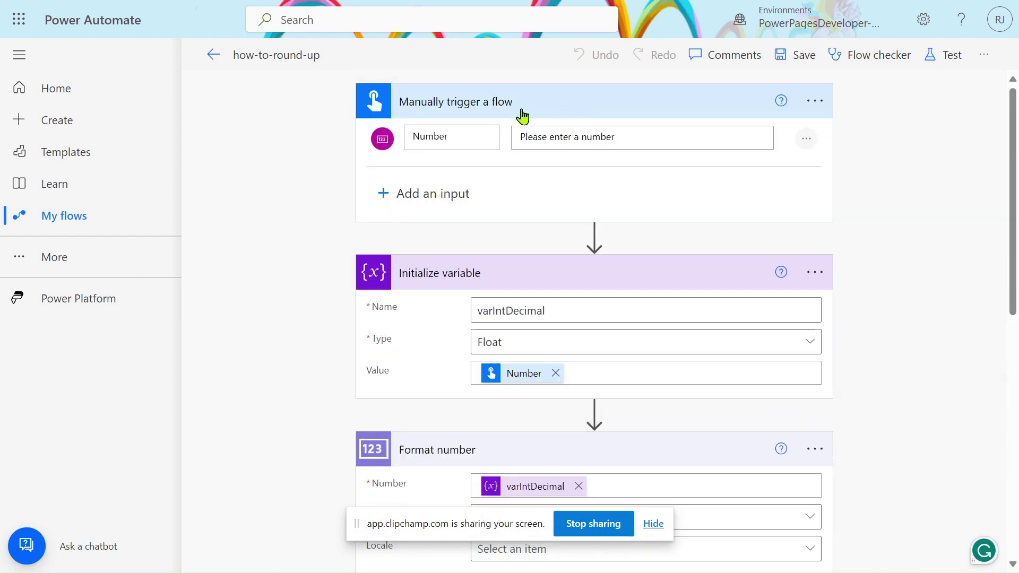
Open the test options for the how-to-round-up flow.
{"action": "left_click", "coordinate": [932, 59]}
Test-run the flow manually with Number 1.6 and close the panel after it succeeds.
{"action": "left_click", "coordinate": [784, 95]}
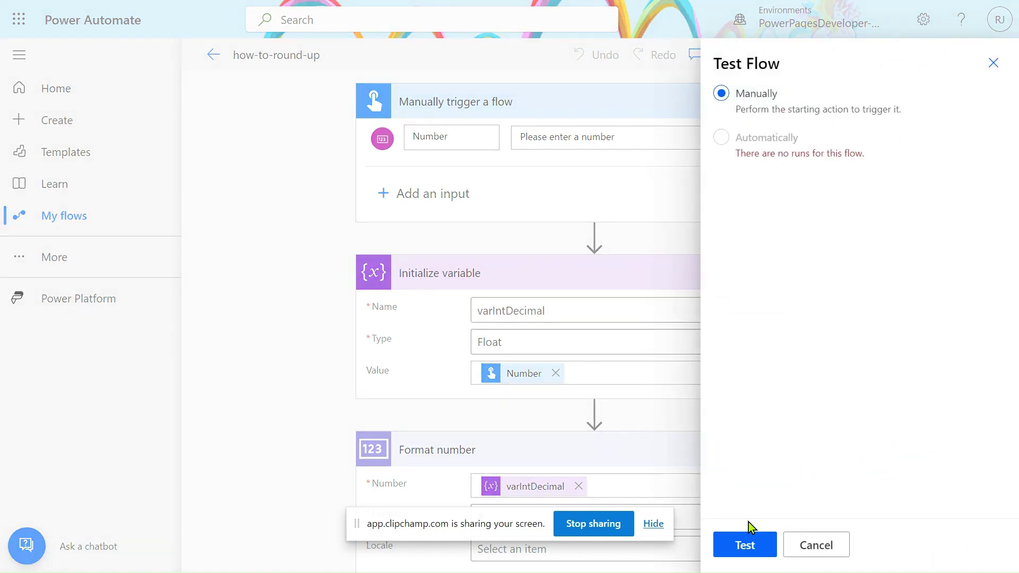
{"action": "left_click", "coordinate": [747, 546]}
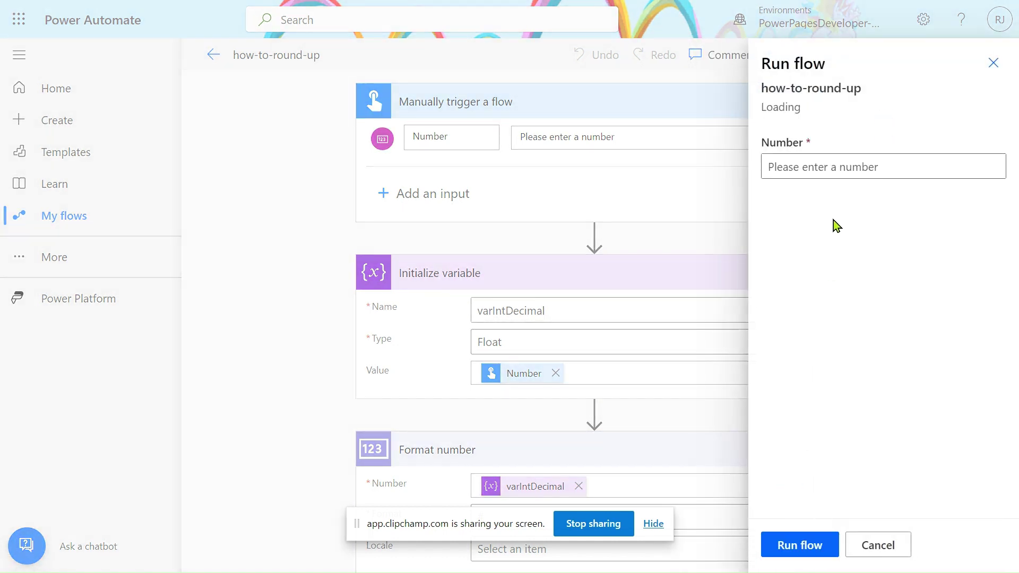
{"action": "left_click", "coordinate": [821, 167]}
{"action": "type", "text": "1.6"}
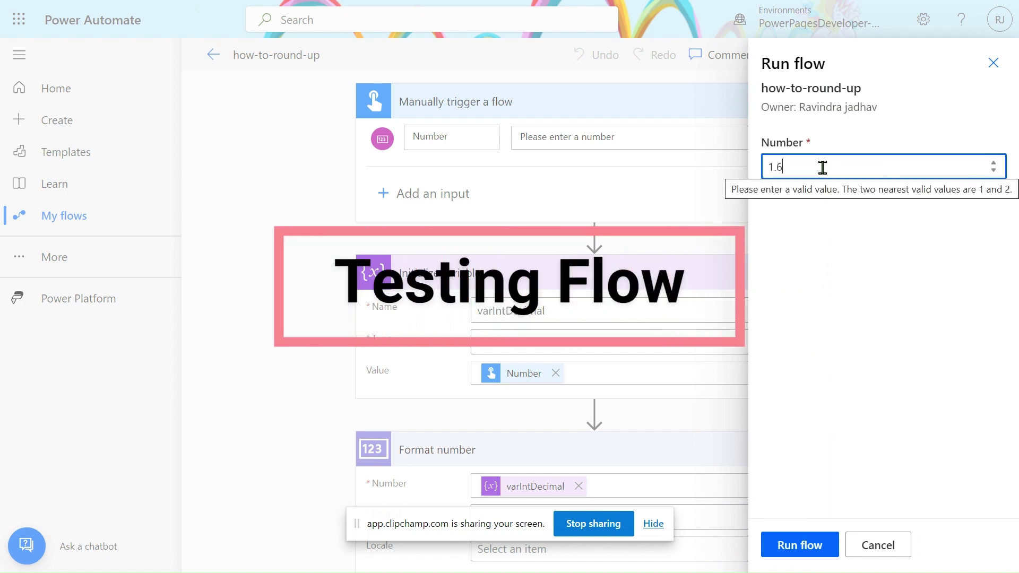
{"action": "left_click", "coordinate": [793, 544]}
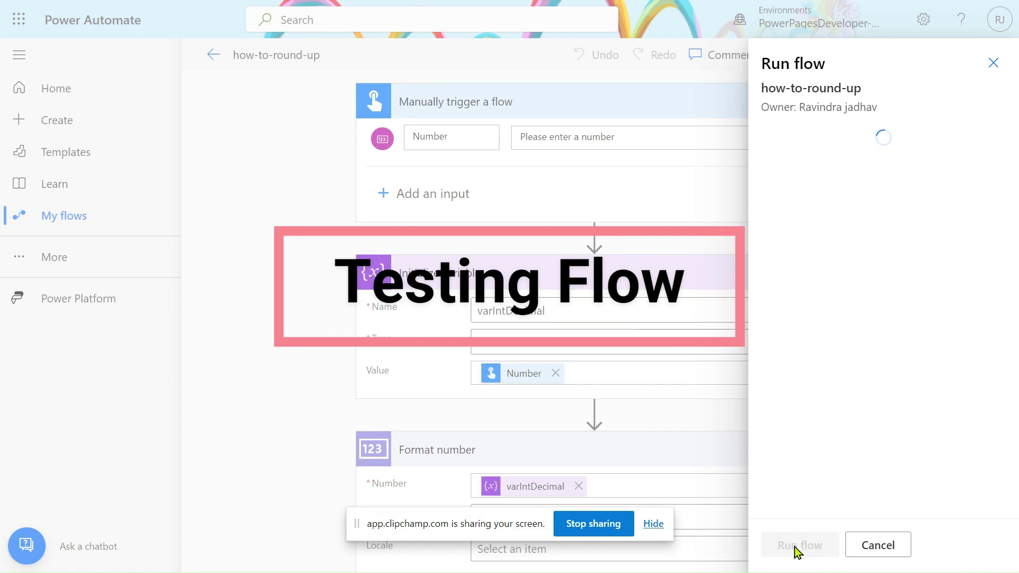
{"action": "left_click", "coordinate": [796, 544]}
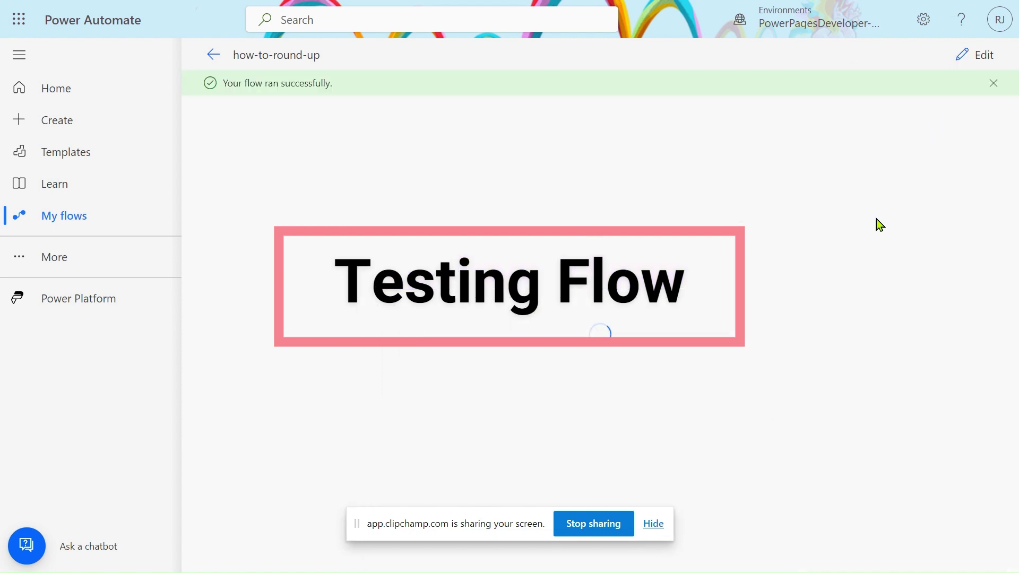
Expand the Out-Put Format Number results, showing 1.6 formatted as 2.
{"action": "left_click", "coordinate": [653, 524]}
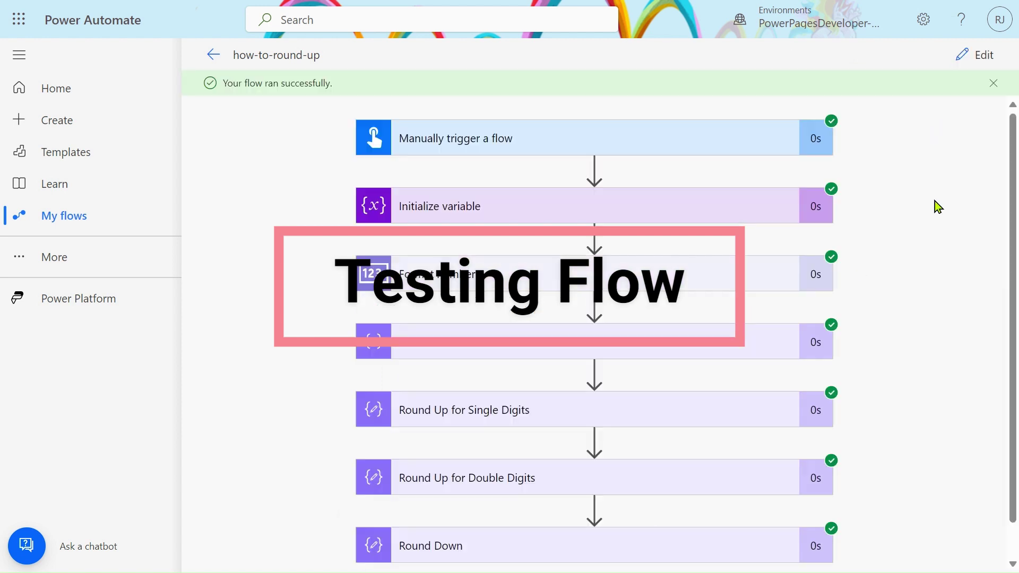
{"action": "scroll", "coordinate": [685, 267], "scroll_direction": "down", "scroll_amount": 1}
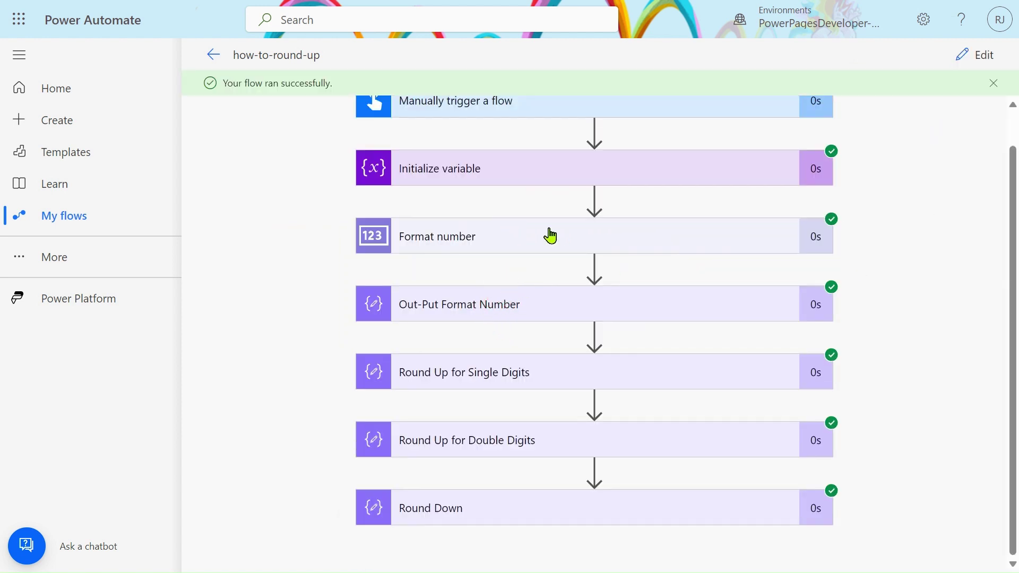
{"action": "left_click", "coordinate": [540, 313]}
{"action": "scroll", "coordinate": [539, 312], "scroll_direction": "down", "scroll_amount": 3}
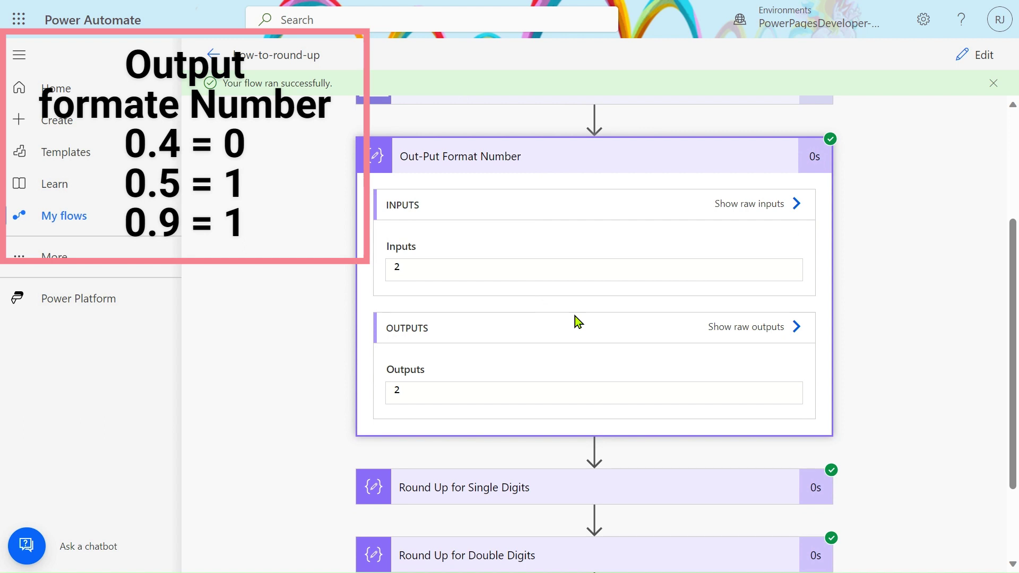
{"action": "scroll", "coordinate": [575, 317], "scroll_direction": "down", "scroll_amount": 2}
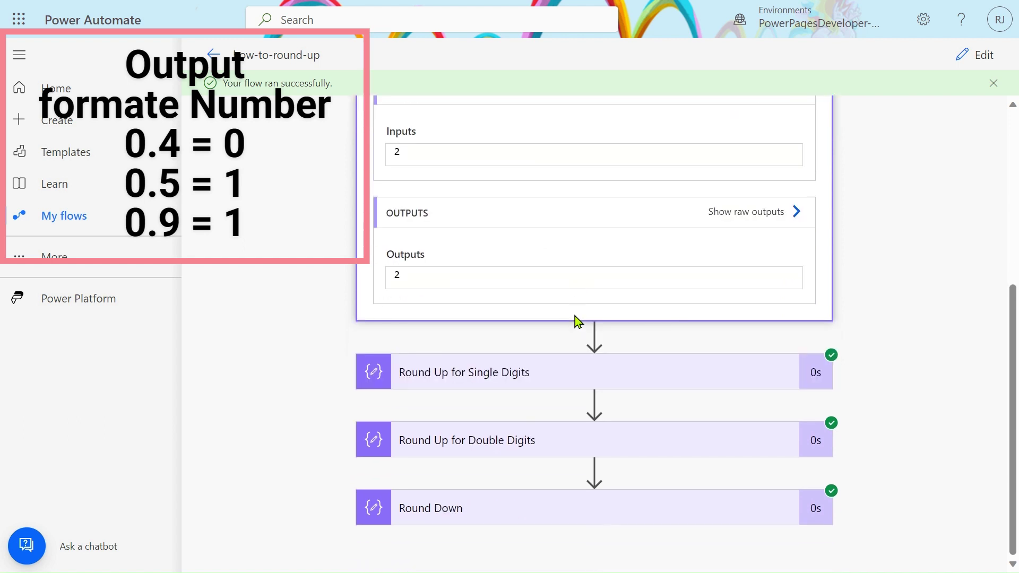
Check both round-up results (2) and Round Down (1), then return to editing.
{"action": "left_click", "coordinate": [545, 374]}
{"action": "scroll", "coordinate": [546, 375], "scroll_direction": "down", "scroll_amount": 4}
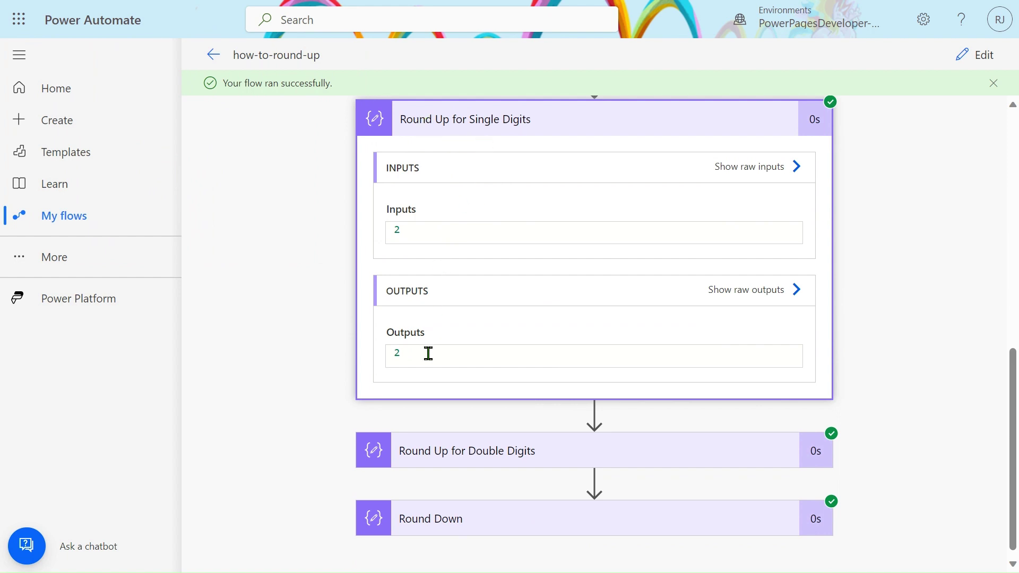
{"action": "left_click", "coordinate": [460, 452]}
{"action": "left_click", "coordinate": [458, 508]}
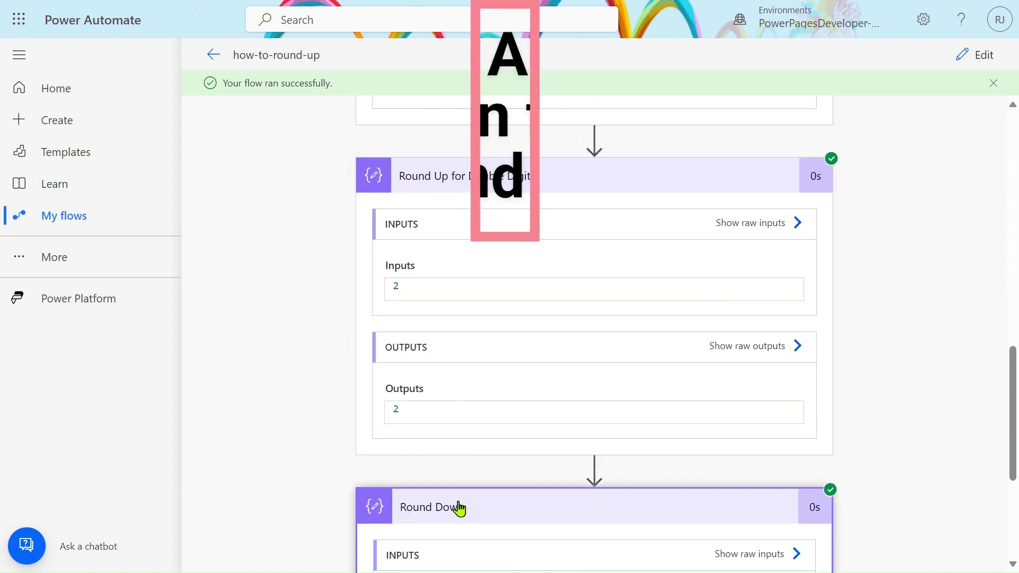
{"action": "scroll", "coordinate": [457, 505], "scroll_direction": "down", "scroll_amount": 5}
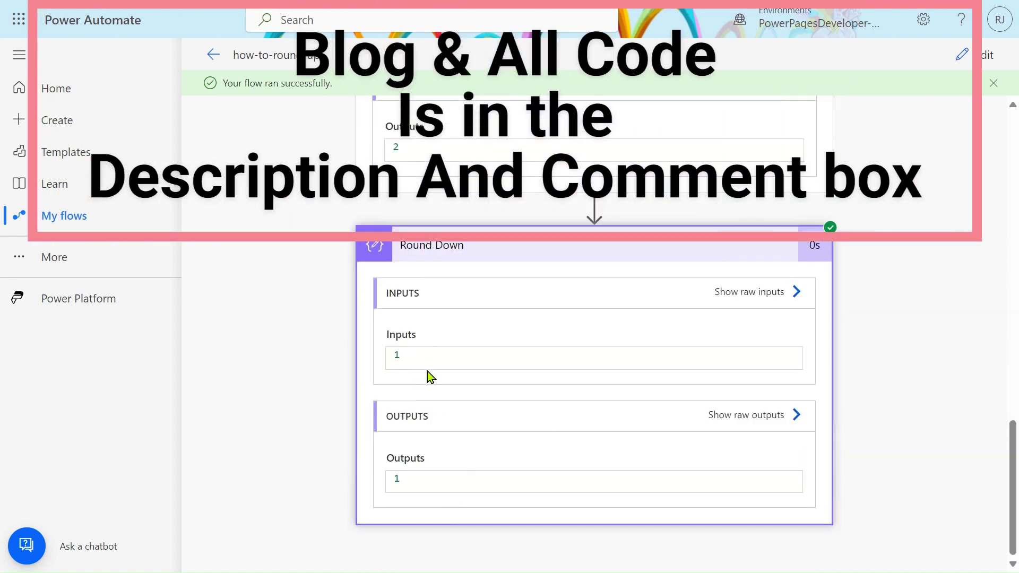
{"action": "scroll", "coordinate": [781, 339], "scroll_direction": "up", "scroll_amount": 6}
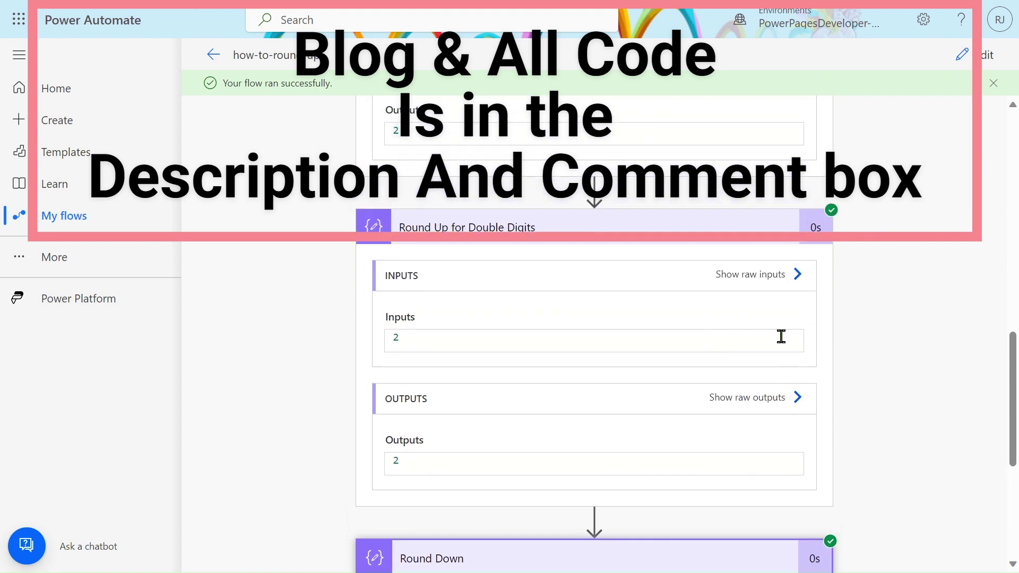
{"action": "scroll", "coordinate": [781, 336], "scroll_direction": "up", "scroll_amount": 10}
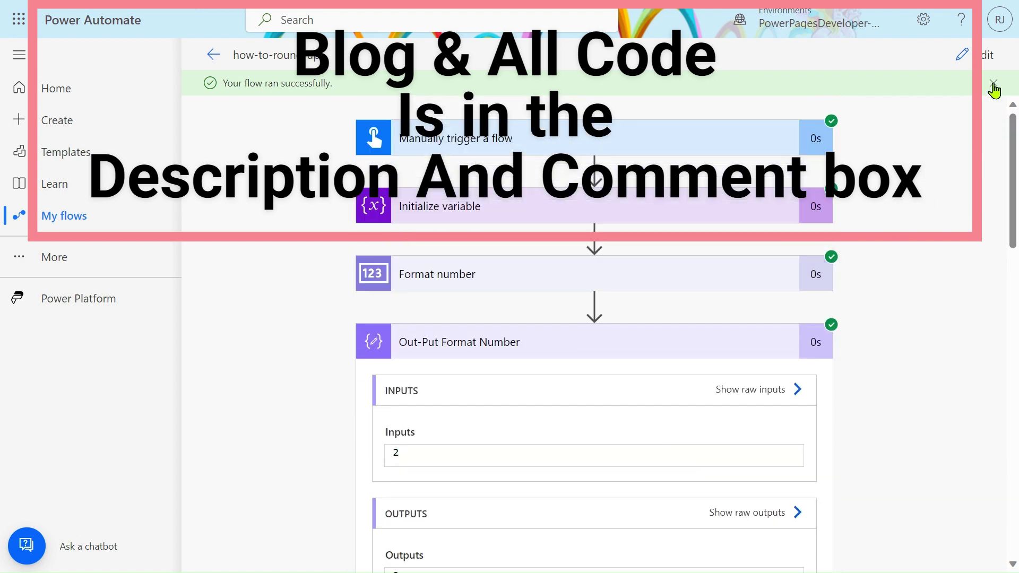
{"action": "left_click", "coordinate": [993, 83]}
{"action": "left_click", "coordinate": [984, 53]}
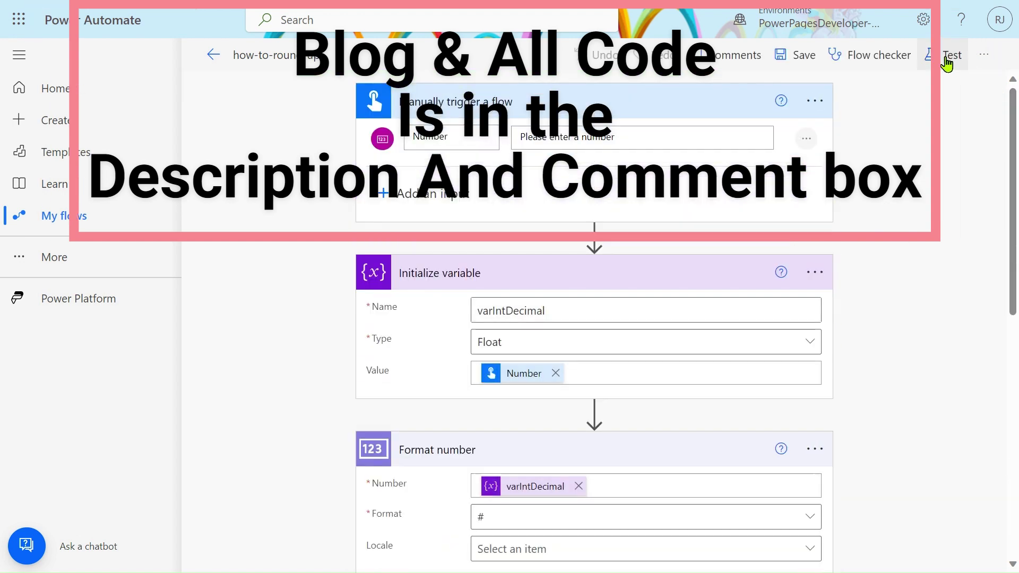
Run a second manual test with Number 1 and close the panel once it succeeds.
{"action": "left_click", "coordinate": [947, 55]}
{"action": "left_click", "coordinate": [741, 552]}
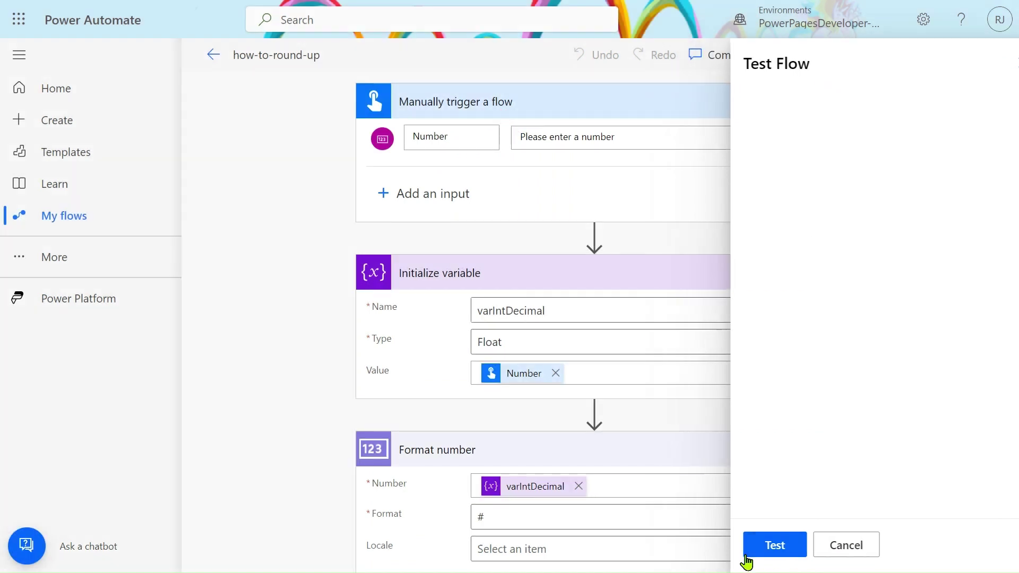
{"action": "left_click", "coordinate": [835, 166]}
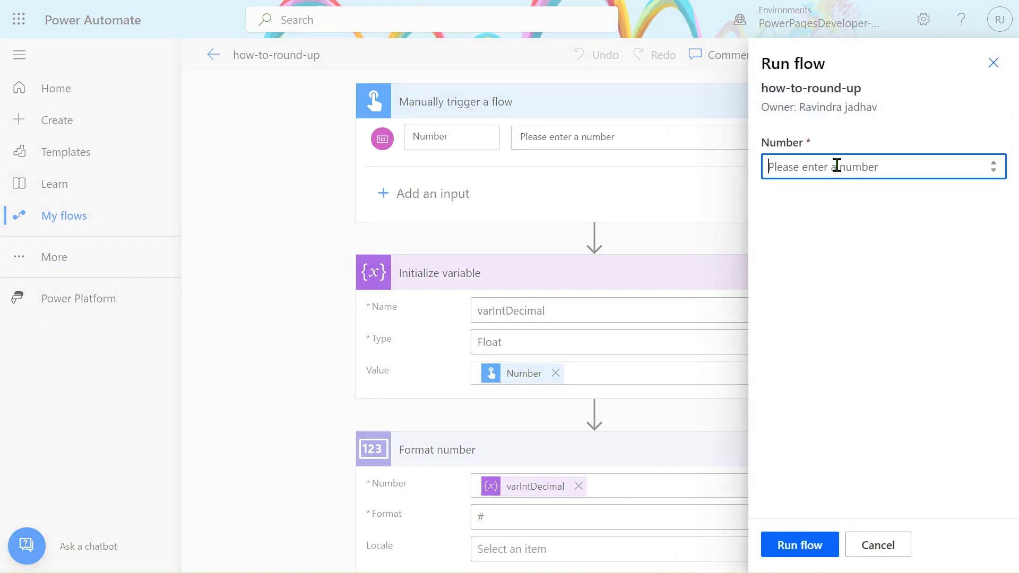
{"action": "type", "text": "1.4"}
{"action": "left_click", "coordinate": [791, 546]}
{"action": "left_click", "coordinate": [791, 545]}
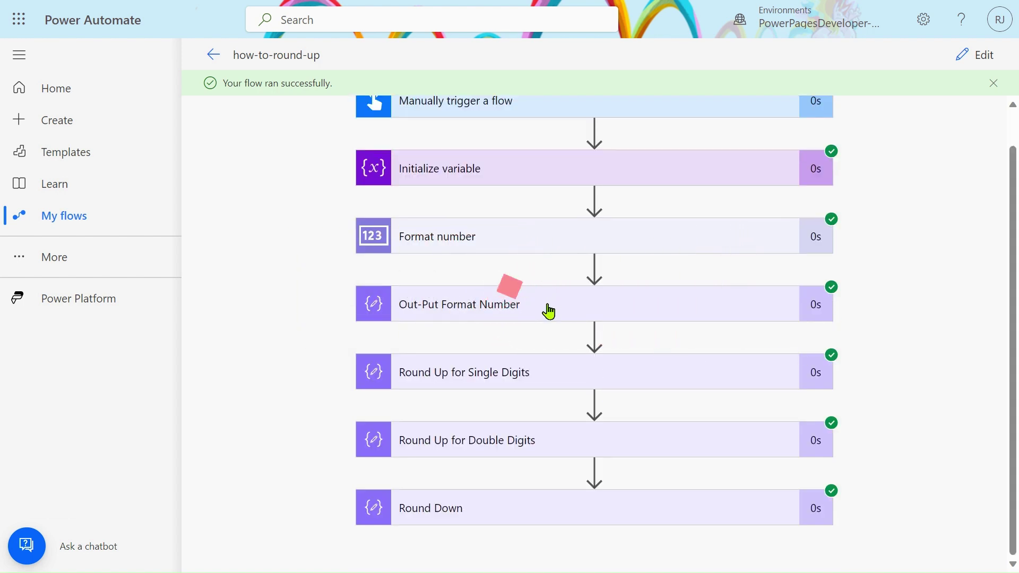
Expand the second run's results: formatted number 1, both round-ups 2, Round Down 1.
{"action": "left_click", "coordinate": [551, 301]}
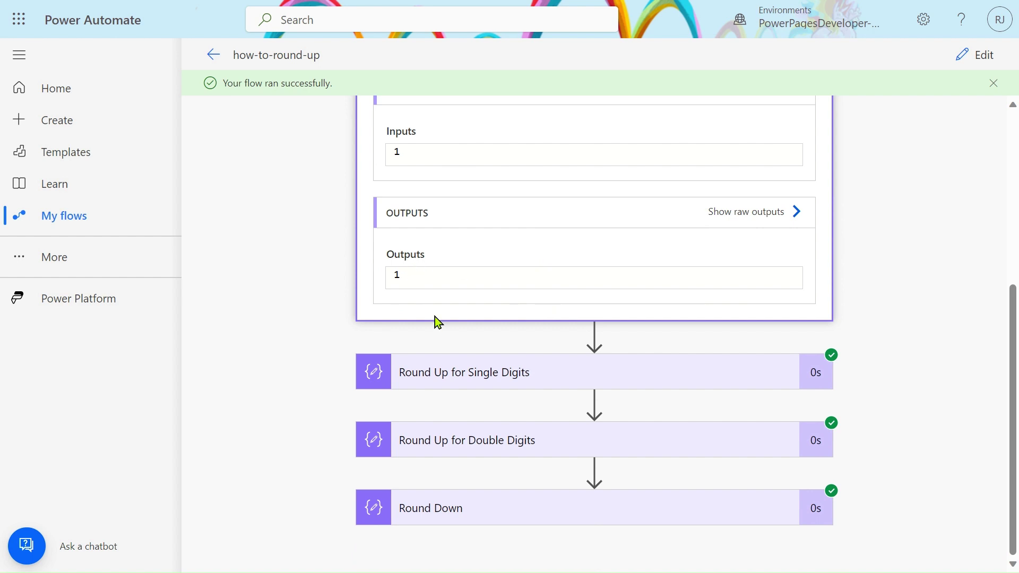
{"action": "left_click", "coordinate": [524, 377]}
{"action": "scroll", "coordinate": [522, 381], "scroll_direction": "up", "scroll_amount": 4}
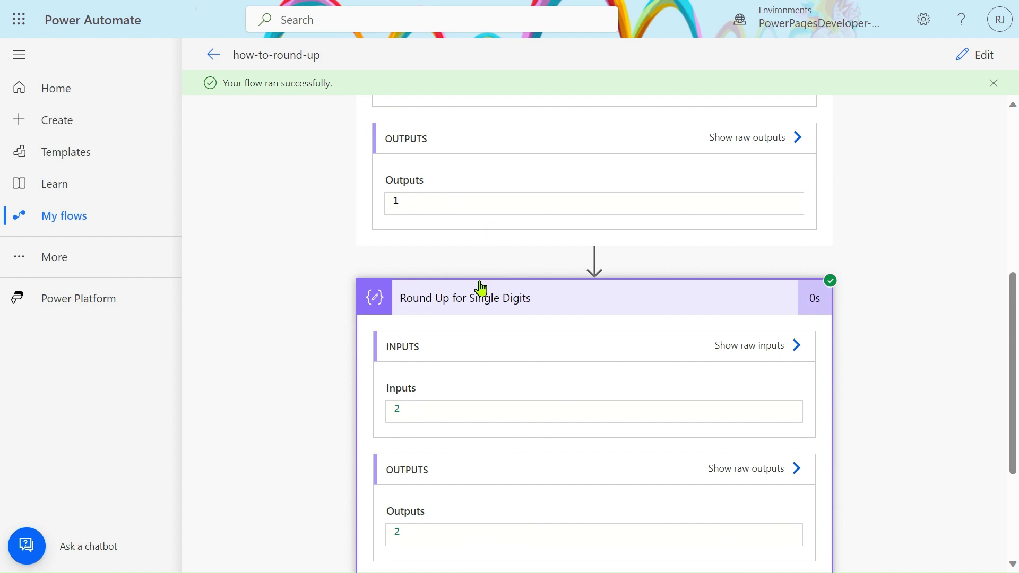
{"action": "scroll", "coordinate": [480, 287], "scroll_direction": "down", "scroll_amount": 4}
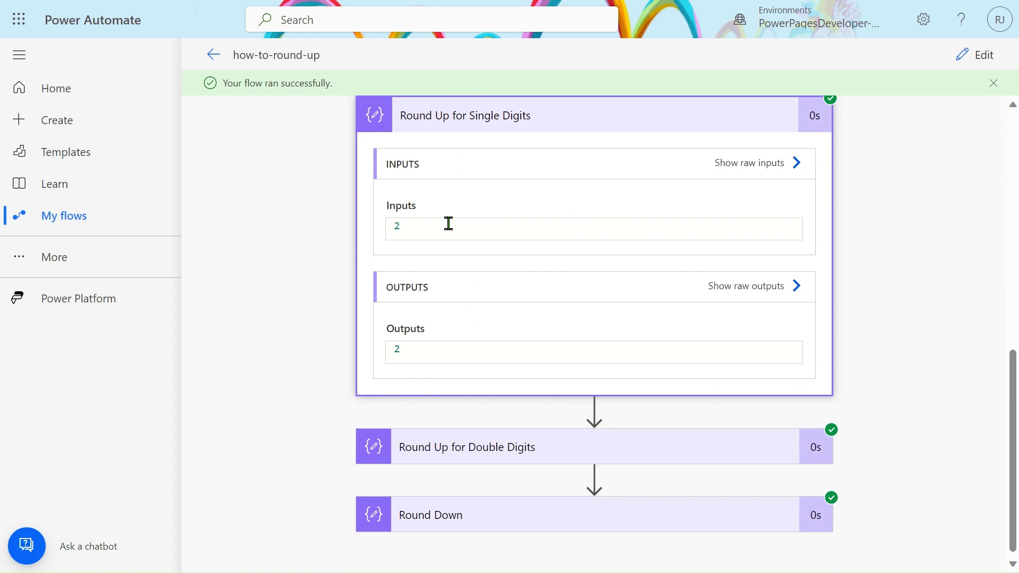
{"action": "left_click", "coordinate": [489, 444]}
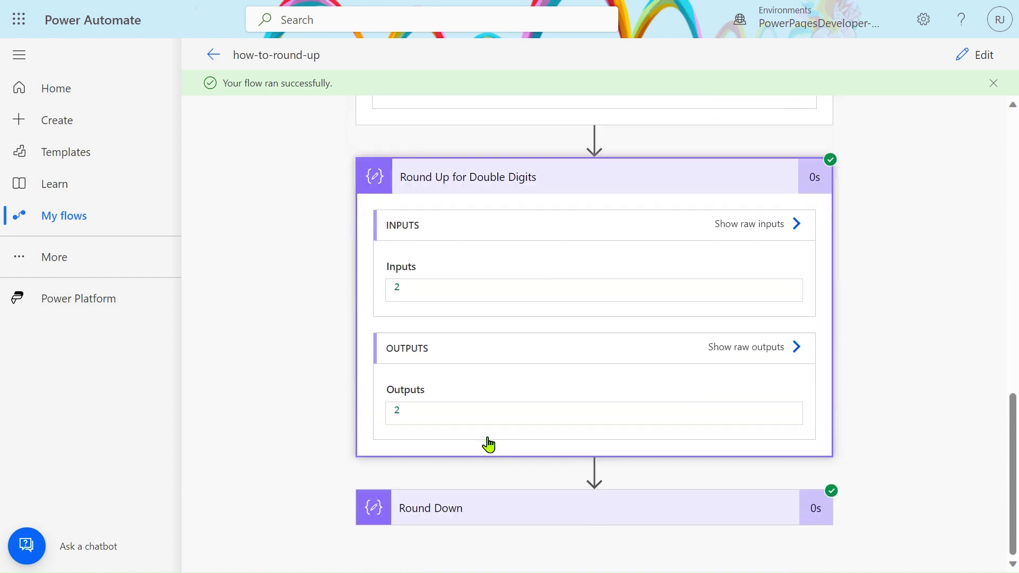
{"action": "left_click", "coordinate": [460, 513]}
{"action": "scroll", "coordinate": [461, 499], "scroll_direction": "down", "scroll_amount": 5}
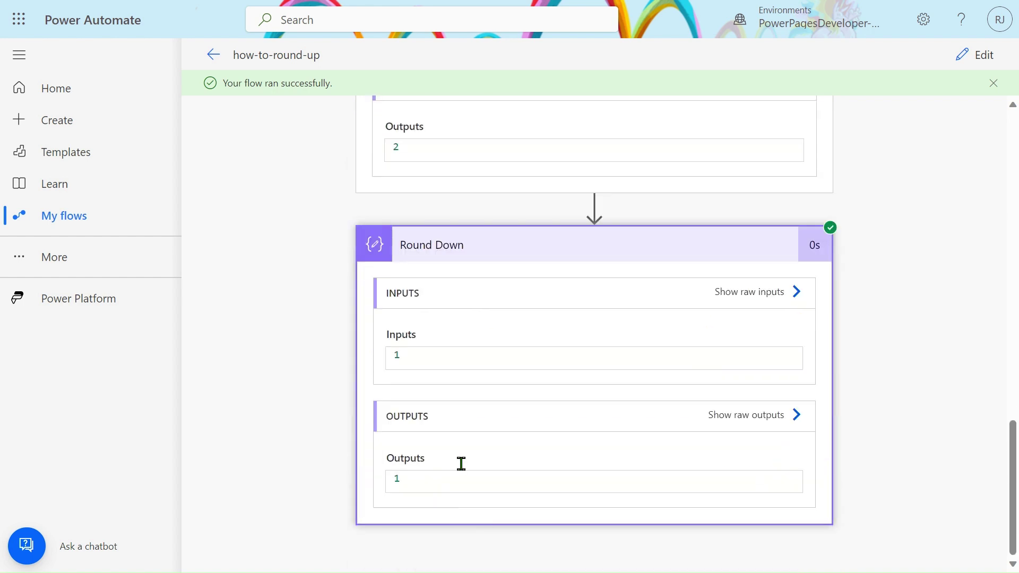
{"action": "scroll", "coordinate": [466, 441], "scroll_direction": "up", "scroll_amount": 10}
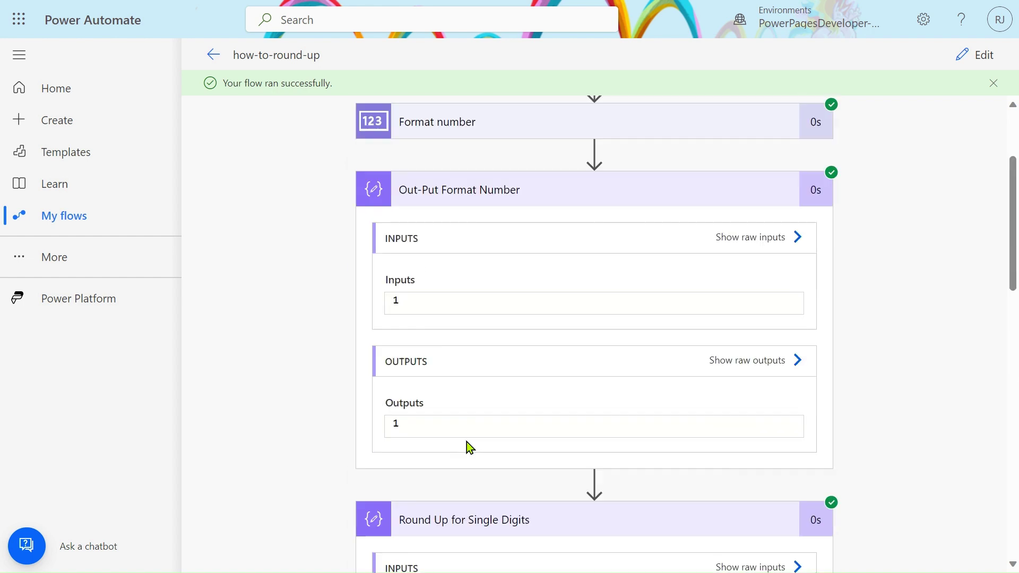
{"action": "left_click", "coordinate": [991, 83]}
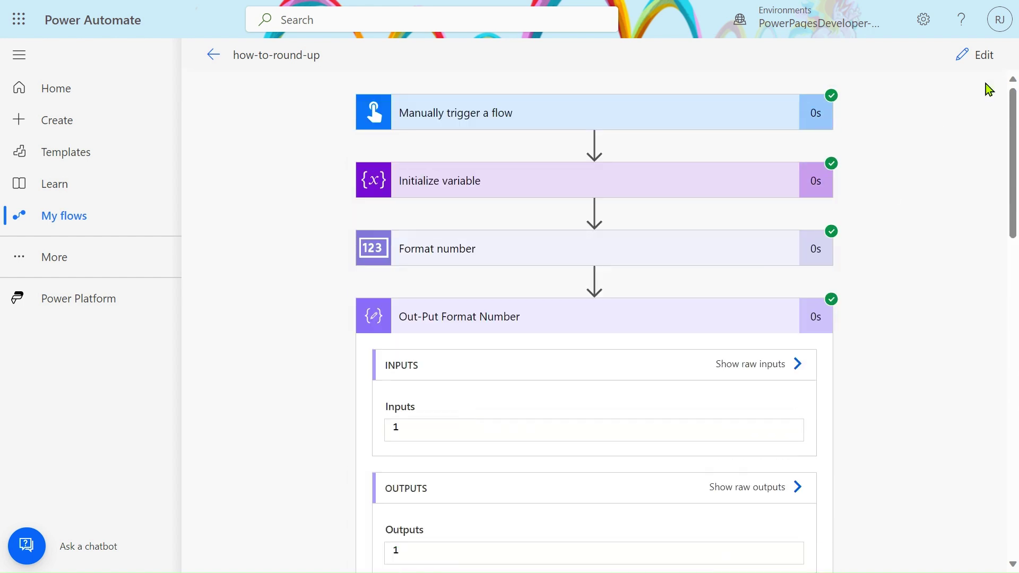
Reopen the flow for editing and glance at the trigger's input types without adding one.
{"action": "left_click", "coordinate": [977, 55]}
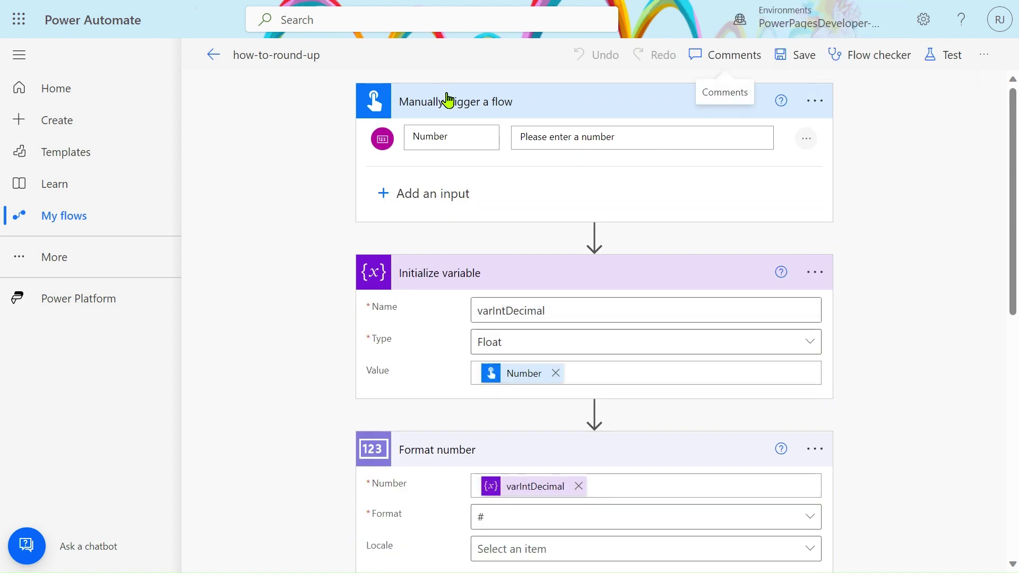
{"action": "left_click", "coordinate": [415, 193]}
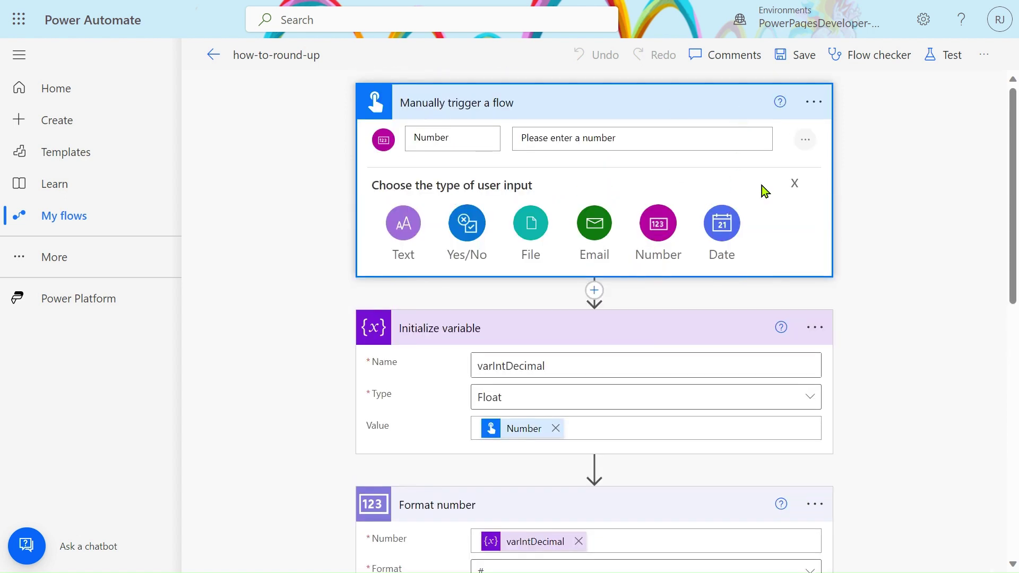
{"action": "left_click", "coordinate": [795, 185]}
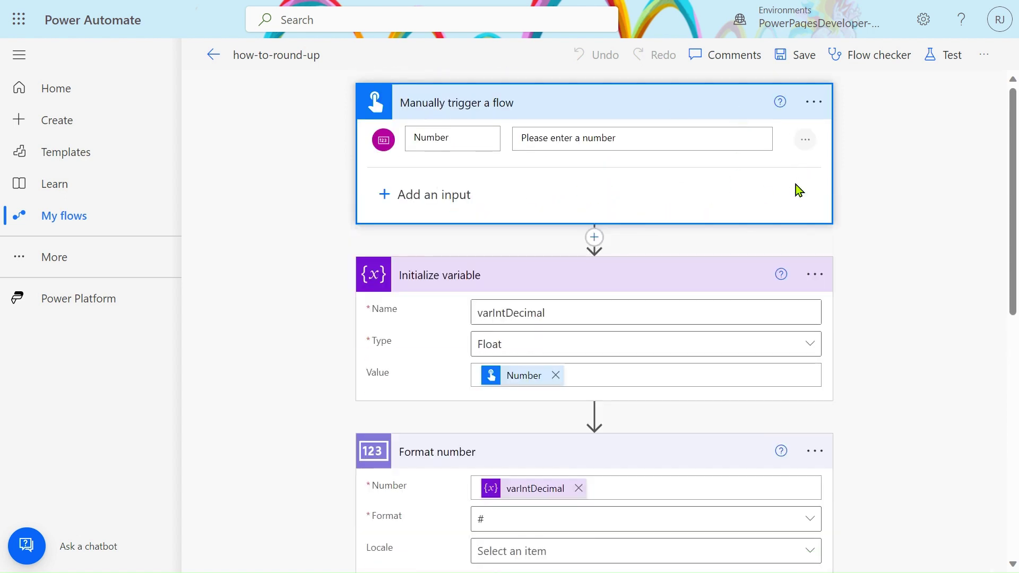
{"action": "scroll", "coordinate": [596, 246], "scroll_direction": "down", "scroll_amount": 2}
{"action": "scroll", "coordinate": [598, 243], "scroll_direction": "up", "scroll_amount": 2}
Insert an Initialize variable action after the trigger via a 'var' connector search.
{"action": "left_click", "coordinate": [593, 239]}
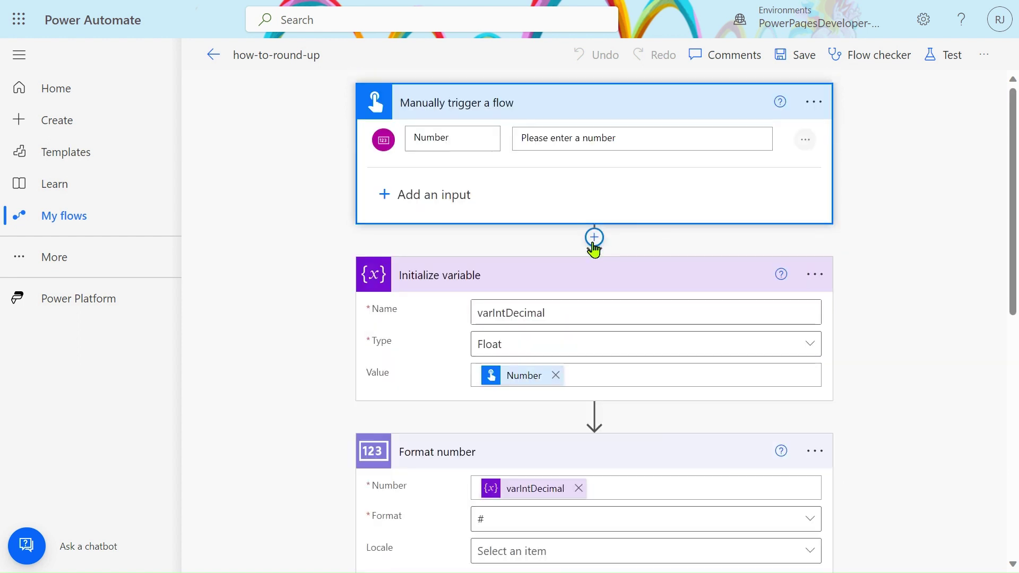
{"action": "left_click", "coordinate": [587, 265]}
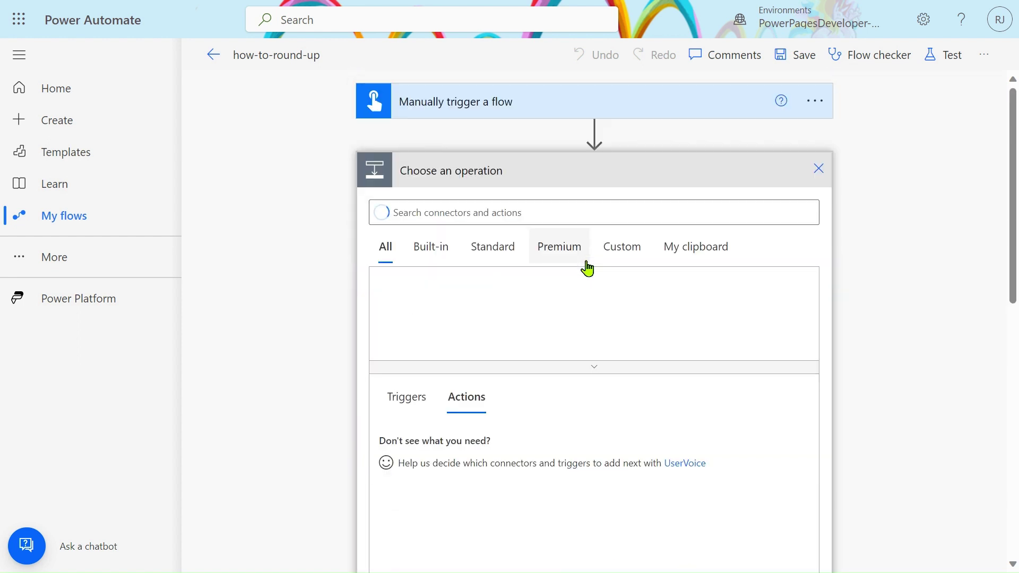
{"action": "left_click", "coordinate": [548, 213]}
{"action": "type", "text": "v"}
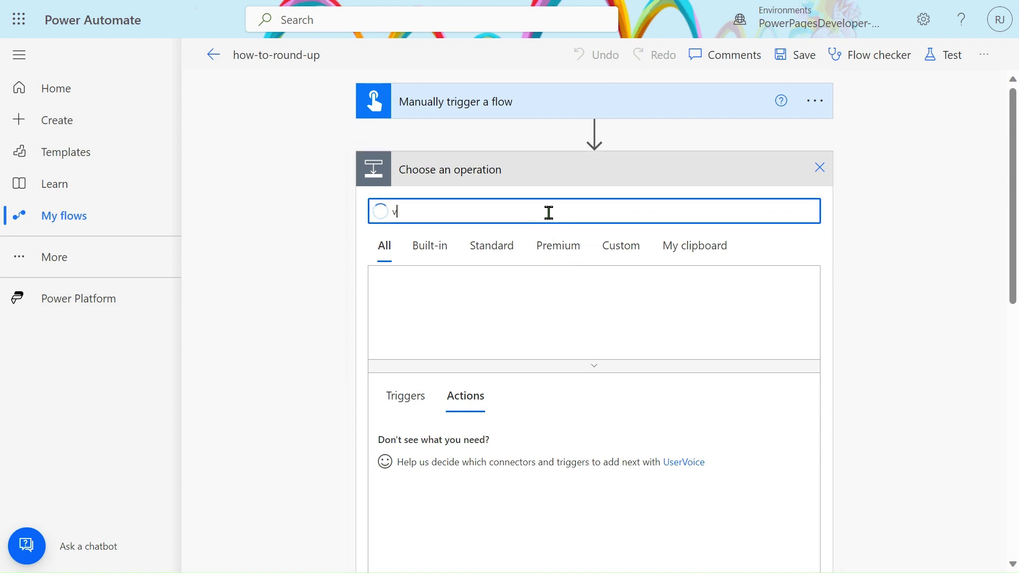
{"action": "type", "text": "aribales"}
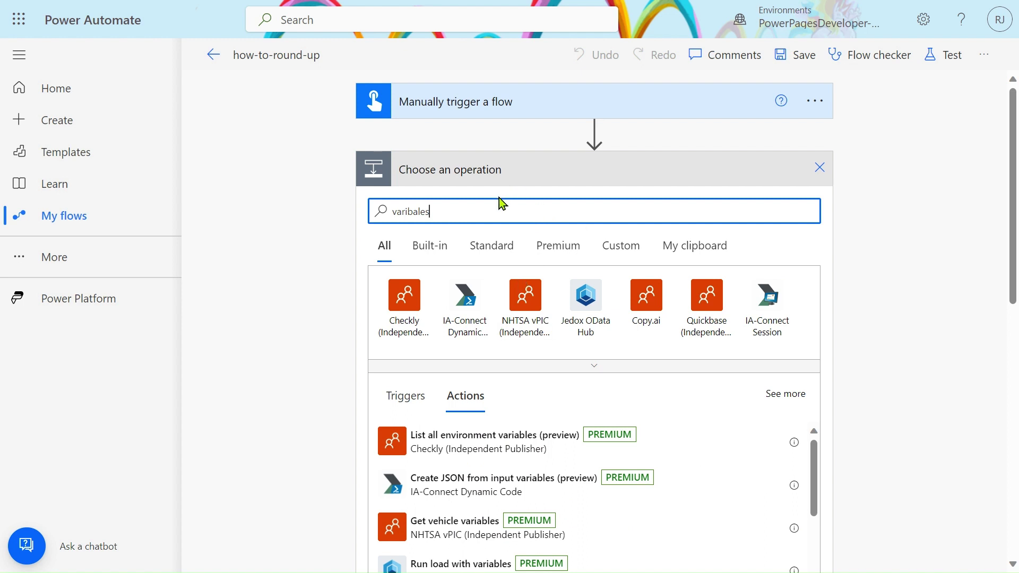
{"action": "key", "text": "BackSpace"}
{"action": "key", "text": "BackSpace"}
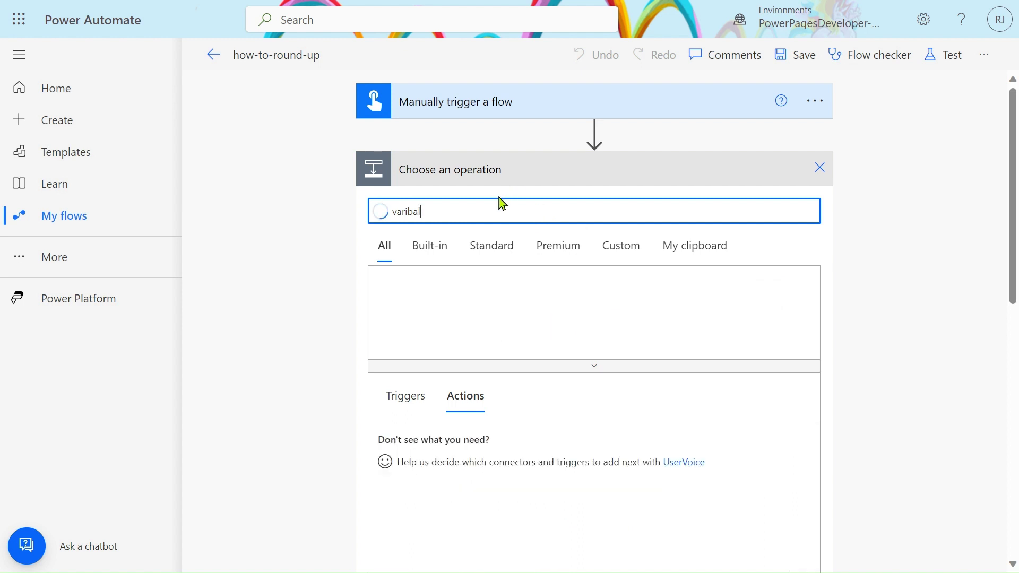
{"action": "key", "text": "BackSpace"}
{"action": "key", "text": "BackSpace"}
{"action": "key", "text": "BackSpace"}
{"action": "key", "text": "BackSpace"}
{"action": "key", "text": "BackSpace"}
{"action": "key", "text": "BackSpace"}
{"action": "key", "text": "BackSpace"}
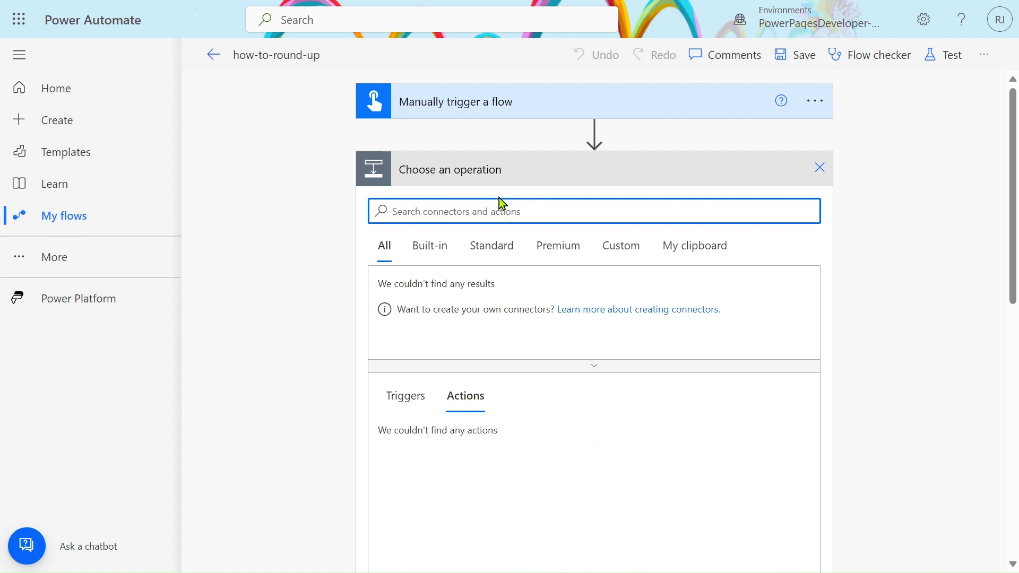
{"action": "type", "text": "var"}
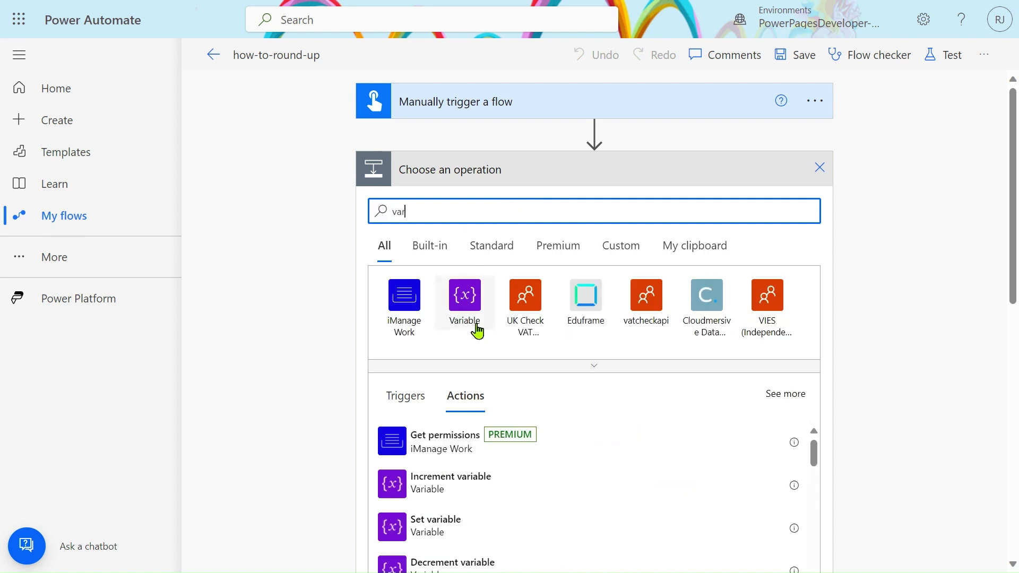
{"action": "left_click", "coordinate": [464, 302]}
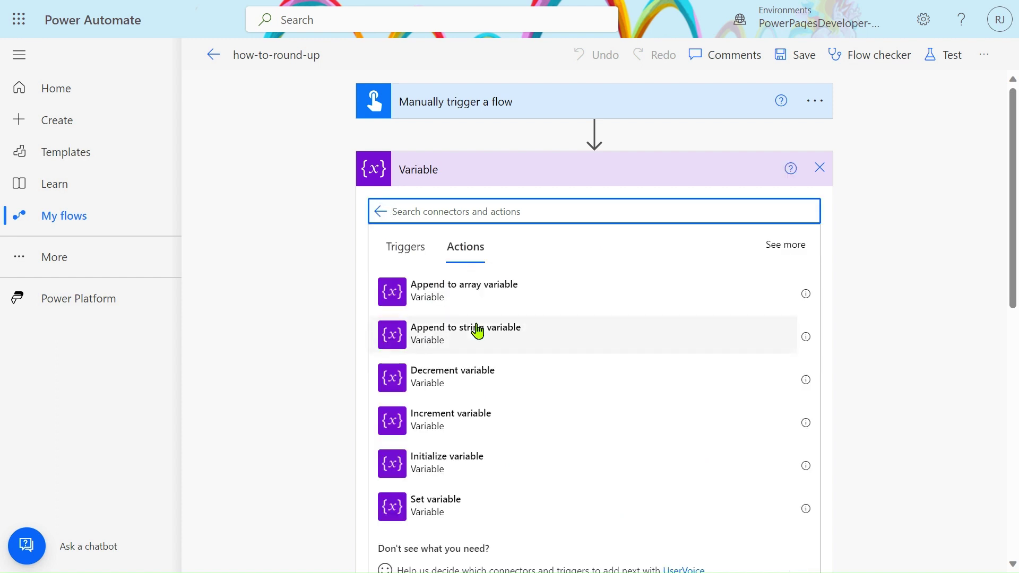
{"action": "left_click", "coordinate": [459, 484]}
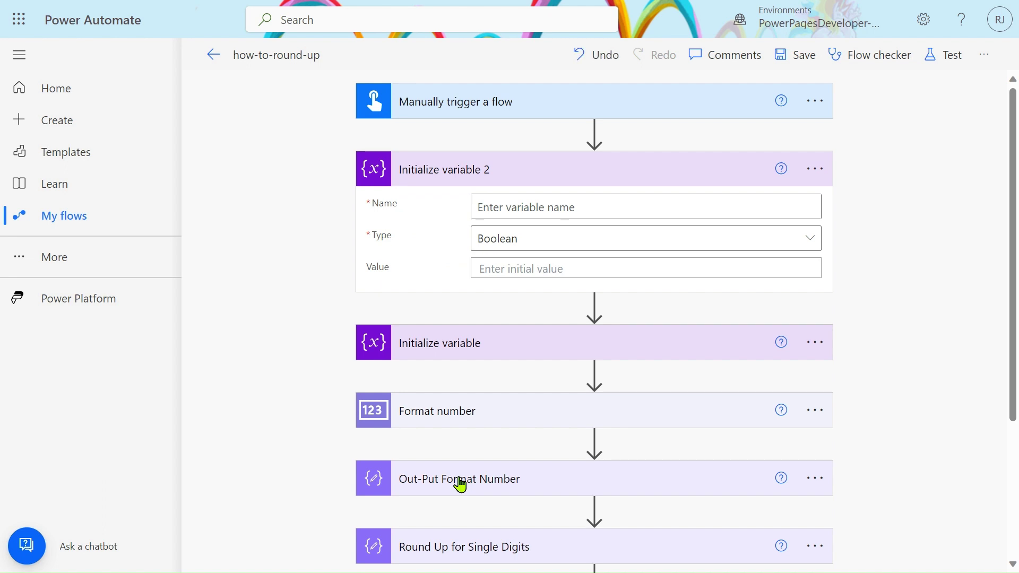
Make the new variable Float, name it VarRavi, and set its value to the trigger's Number.
{"action": "left_click", "coordinate": [660, 250]}
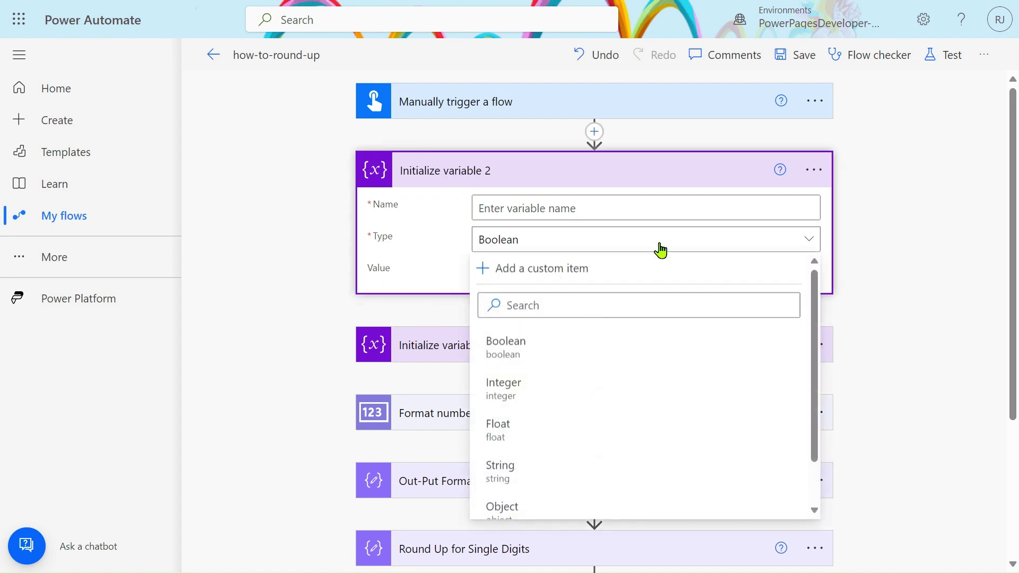
{"action": "left_click", "coordinate": [509, 434]}
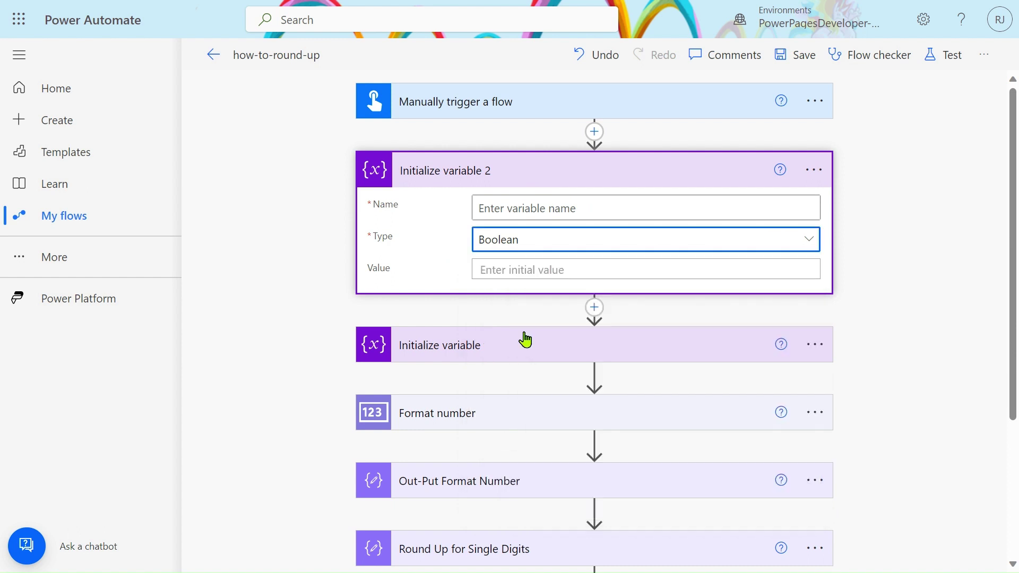
{"action": "left_click", "coordinate": [542, 205]}
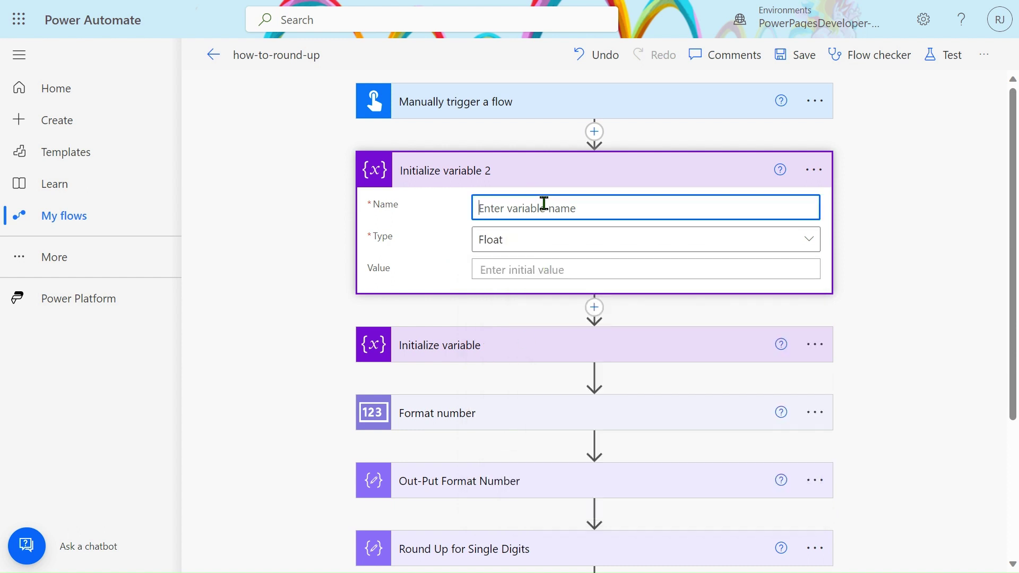
{"action": "type", "text": "VarRavi"}
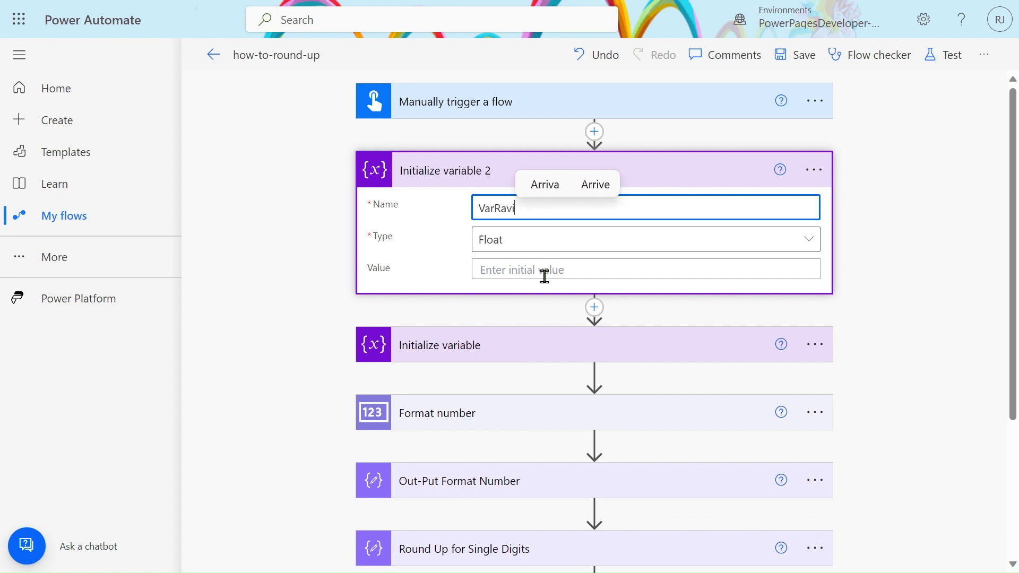
{"action": "left_click", "coordinate": [544, 275]}
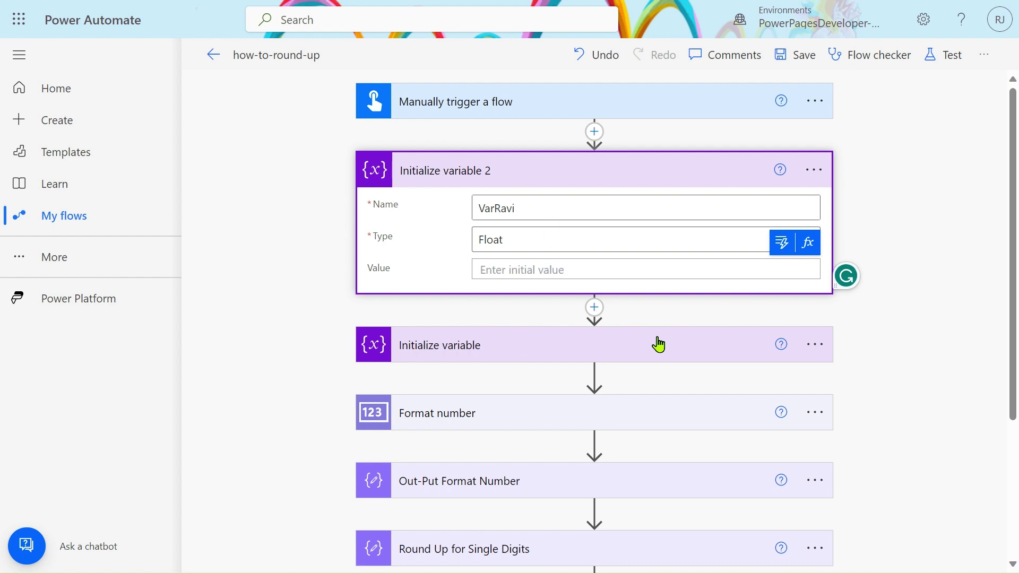
{"action": "left_click", "coordinate": [659, 344]}
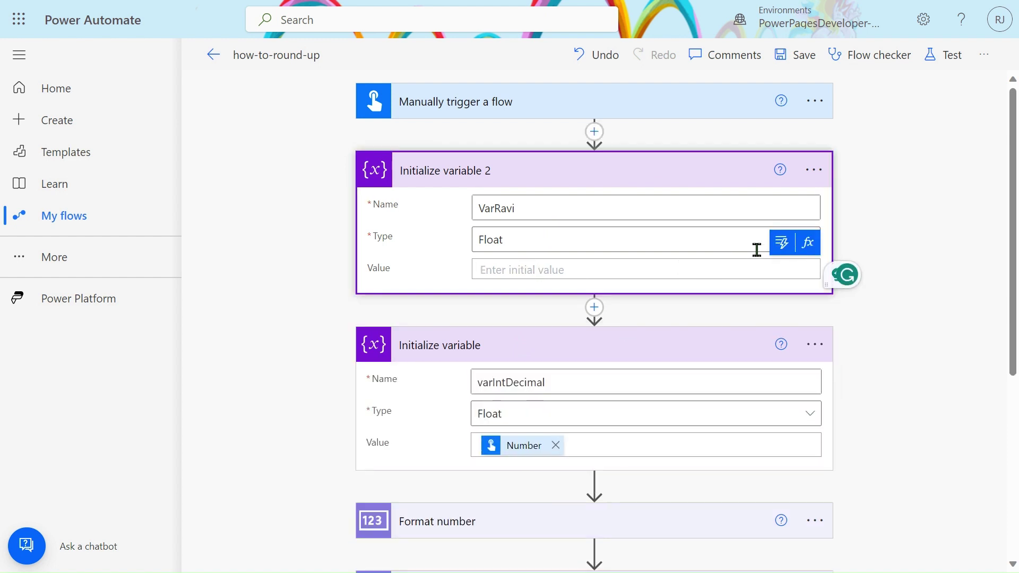
{"action": "left_click", "coordinate": [775, 248]}
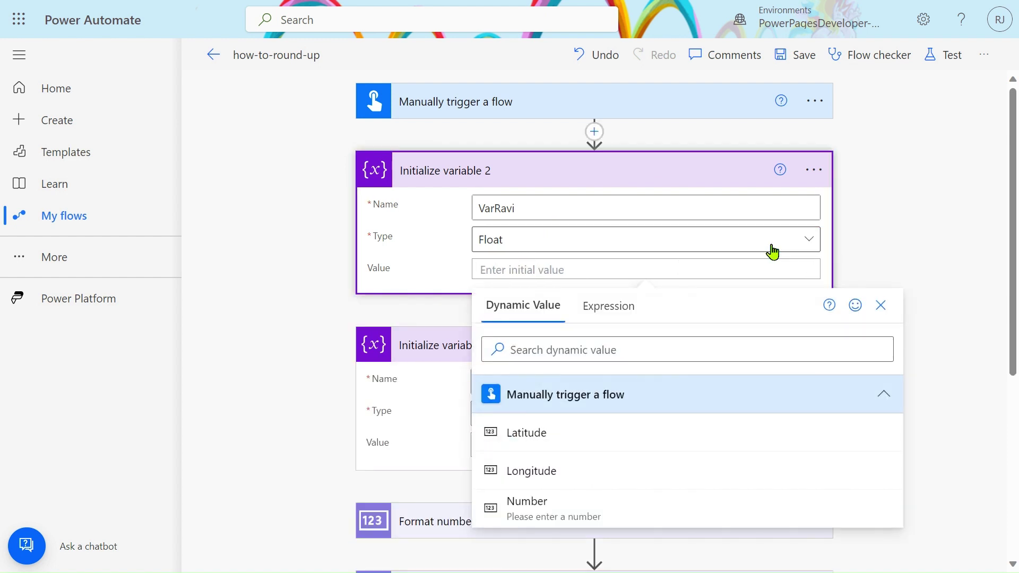
{"action": "left_click", "coordinate": [548, 502]}
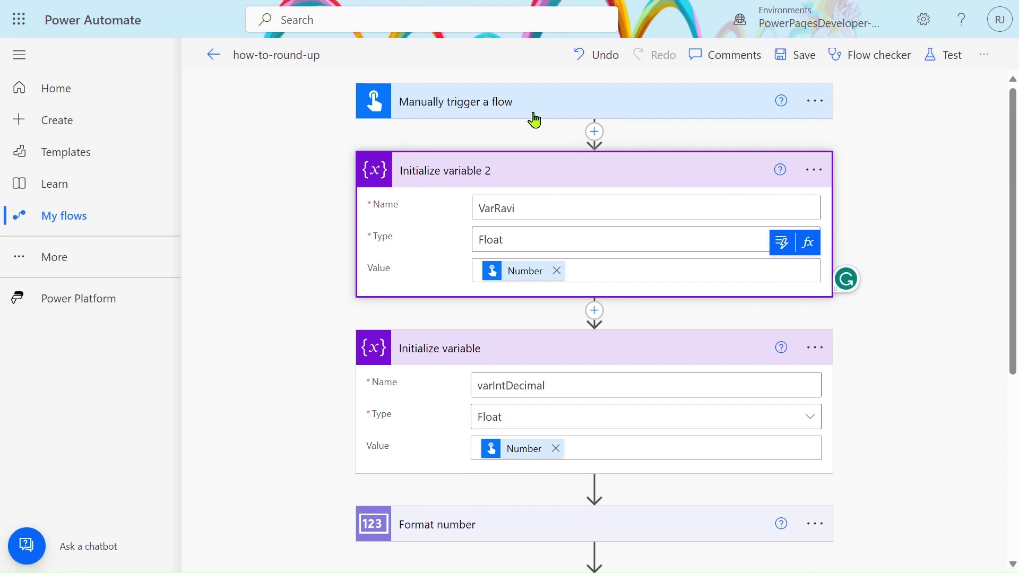
{"action": "left_click", "coordinate": [535, 121]}
{"action": "left_click", "coordinate": [535, 119]}
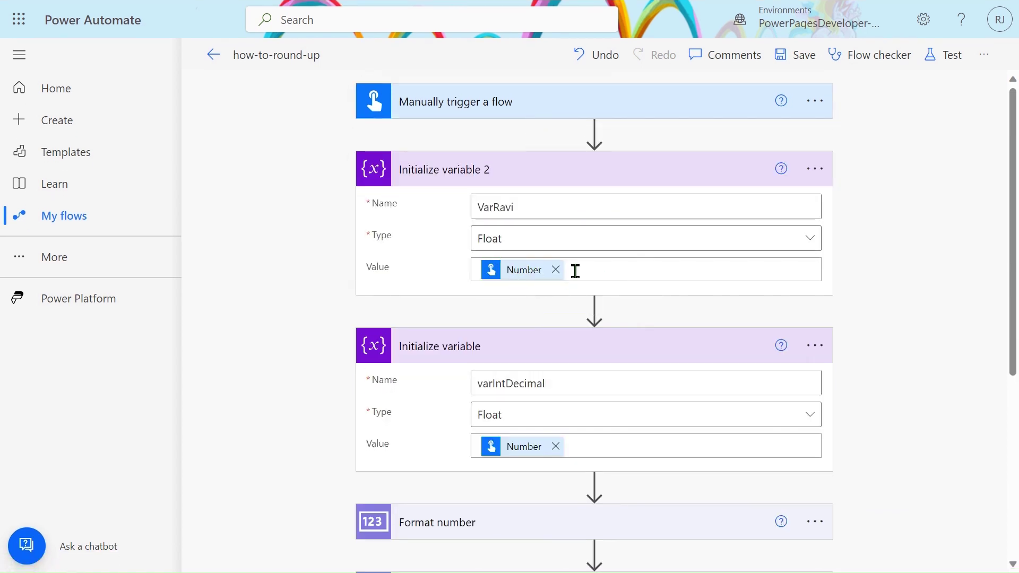
Delete the Initialize variable 2 (VarRavi) step.
{"action": "left_click", "coordinate": [813, 168]}
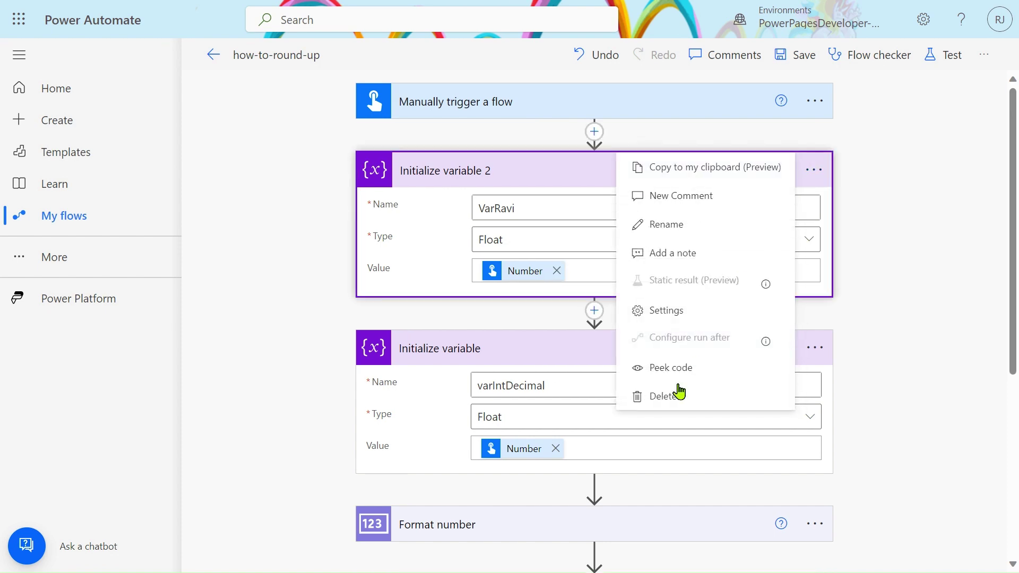
{"action": "left_click", "coordinate": [677, 395]}
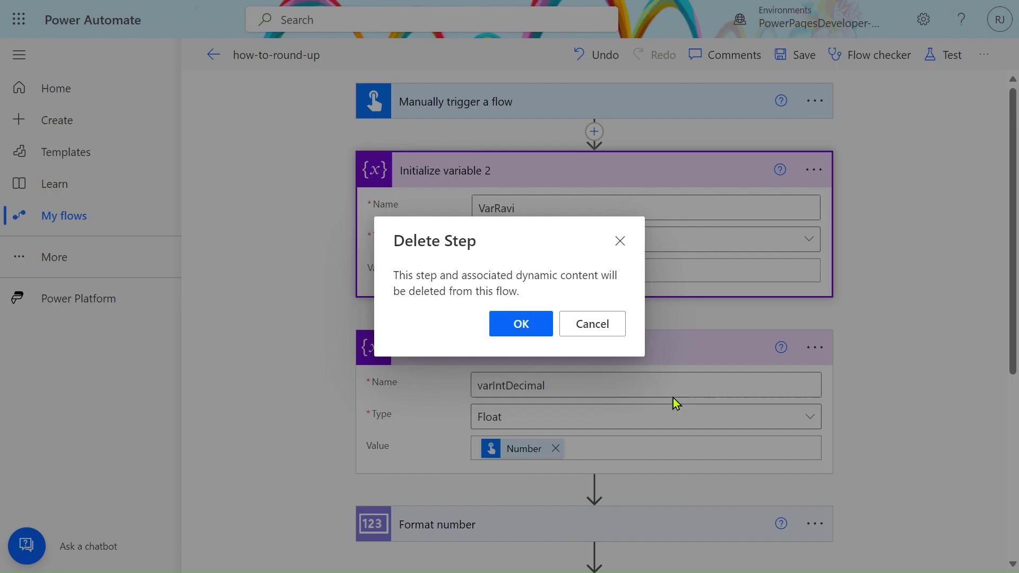
{"action": "left_click", "coordinate": [542, 338]}
{"action": "scroll", "coordinate": [541, 337], "scroll_direction": "down", "scroll_amount": 2}
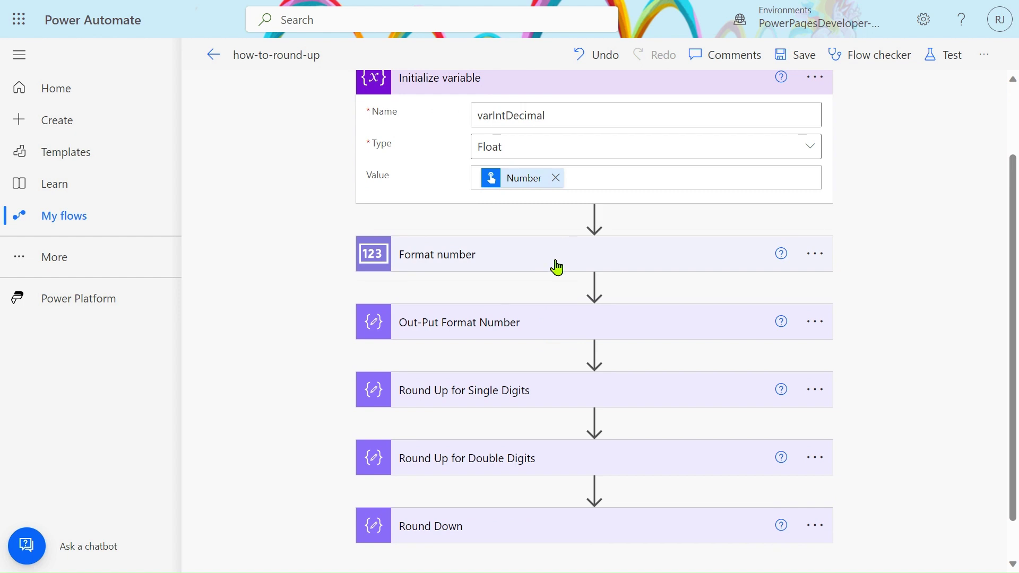
Review the Format number step's Number field and format list, keeping the # format.
{"action": "left_click", "coordinate": [556, 267]}
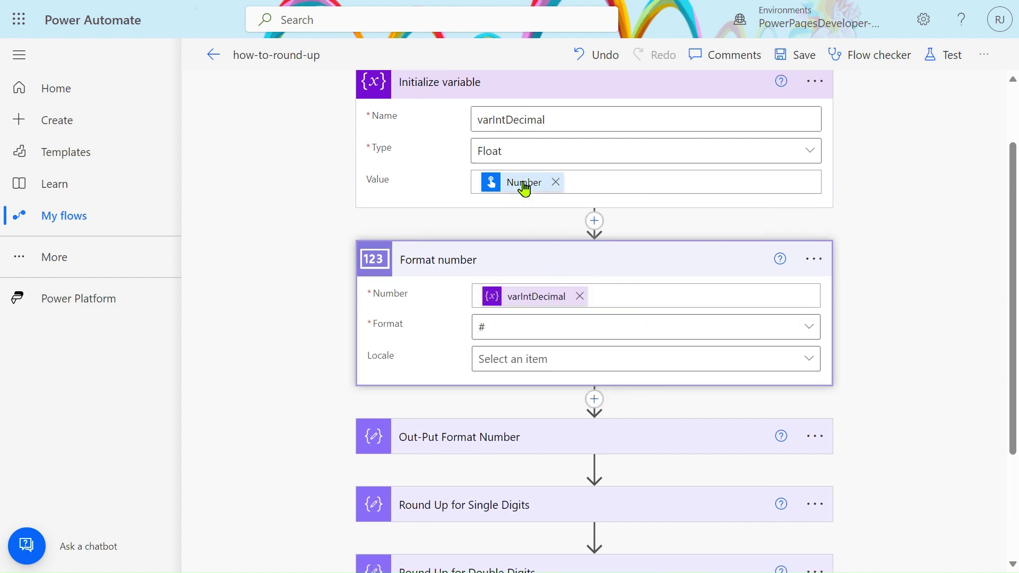
{"action": "scroll", "coordinate": [524, 187], "scroll_direction": "up", "scroll_amount": 1}
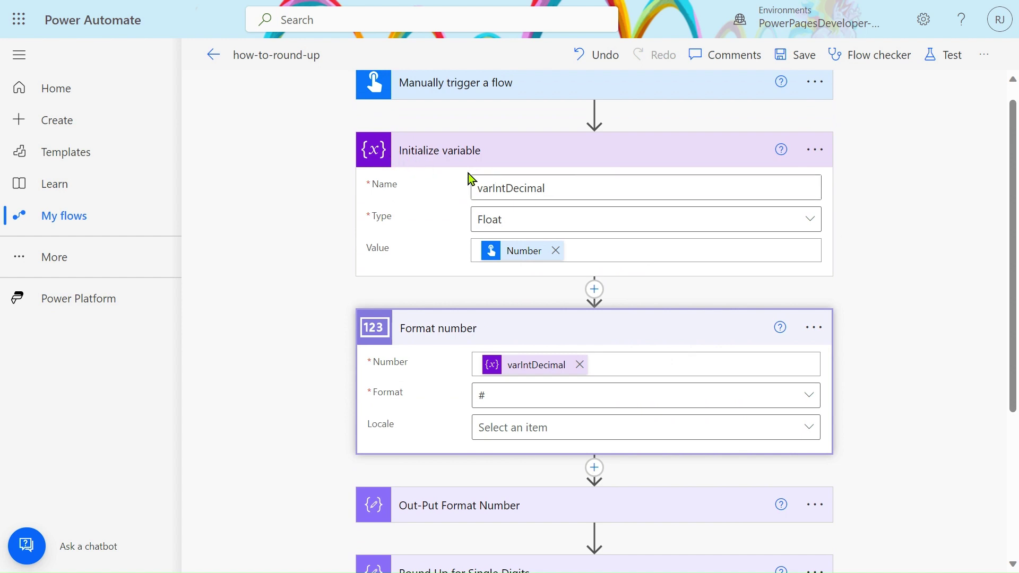
{"action": "left_click", "coordinate": [637, 363]}
{"action": "left_click", "coordinate": [778, 342]}
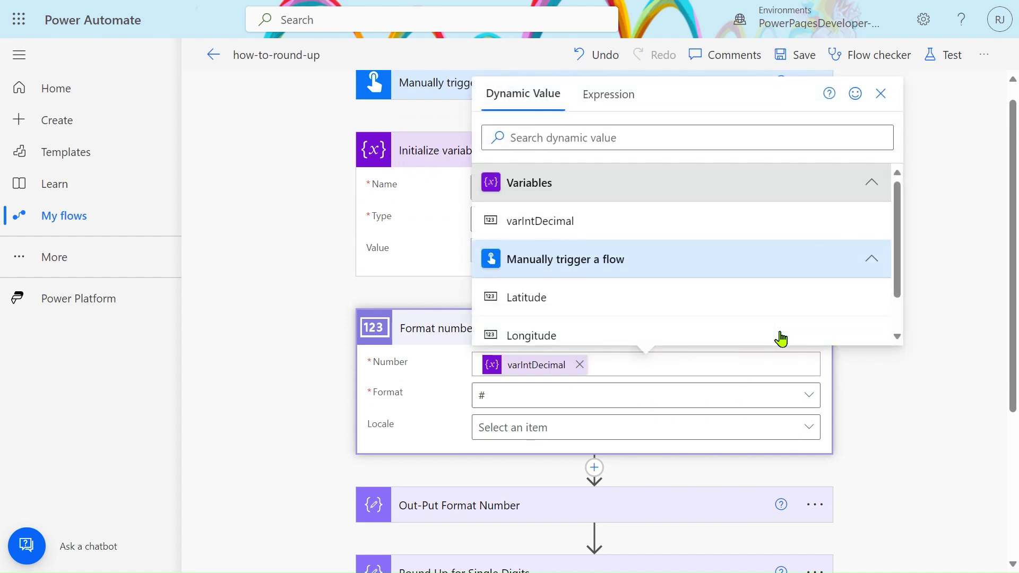
{"action": "left_click", "coordinate": [625, 397]}
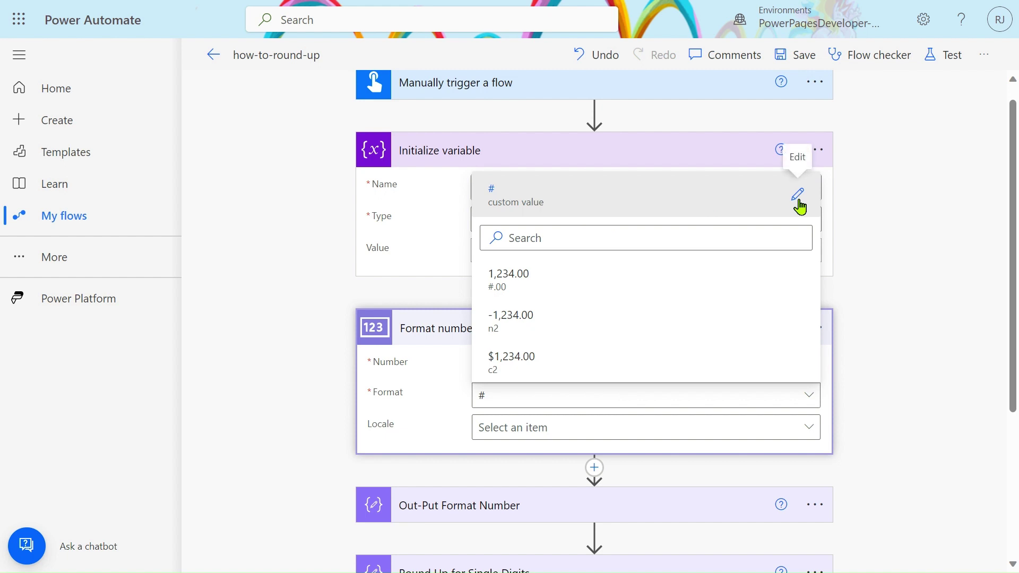
{"action": "left_click", "coordinate": [409, 294]}
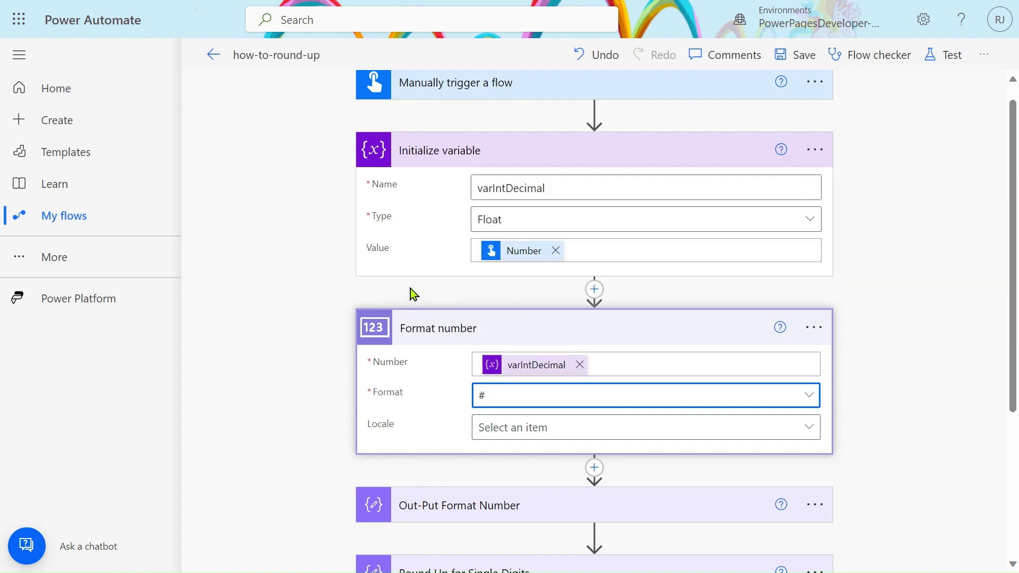
{"action": "left_click", "coordinate": [593, 290]}
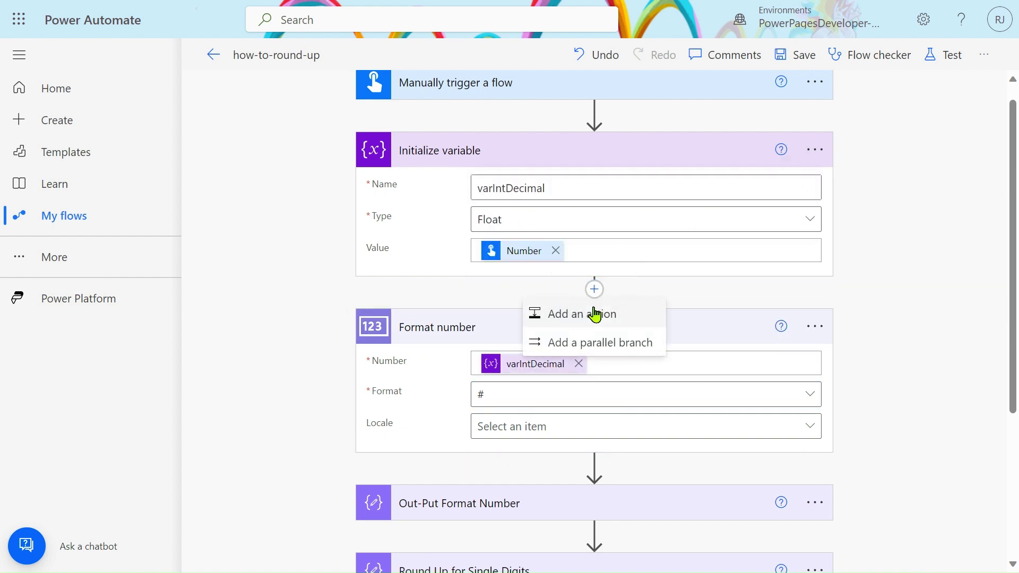
Add a Format number action between Initialize variable and Format number via a 'formate number' search.
{"action": "left_click", "coordinate": [593, 313]}
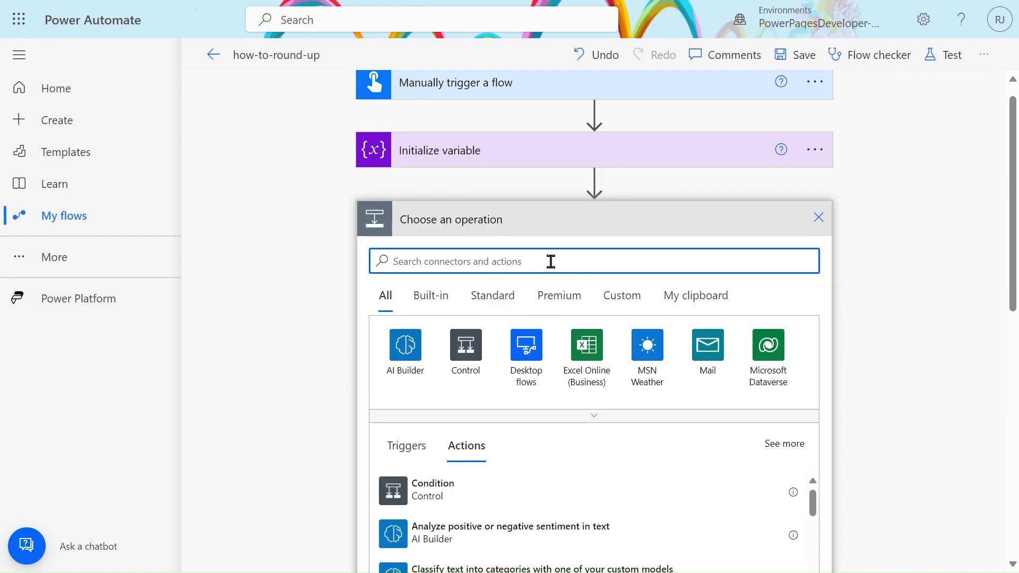
{"action": "type", "text": "add formate"}
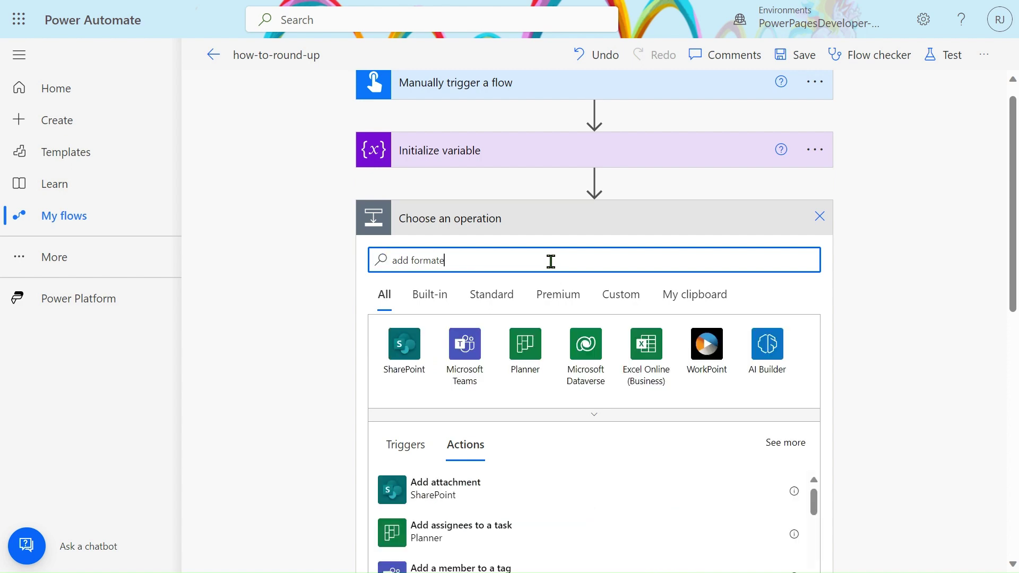
{"action": "scroll", "coordinate": [551, 261], "scroll_direction": "down", "scroll_amount": 3}
{"action": "scroll", "coordinate": [551, 263], "scroll_direction": "down", "scroll_amount": 5}
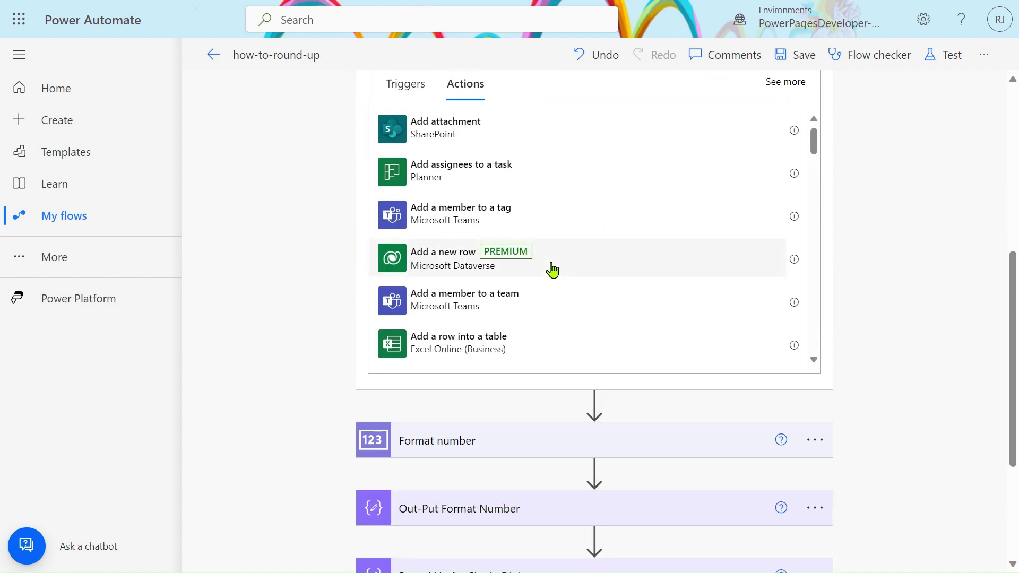
{"action": "scroll", "coordinate": [551, 268], "scroll_direction": "down", "scroll_amount": 3}
{"action": "scroll", "coordinate": [552, 270], "scroll_direction": "down", "scroll_amount": 8}
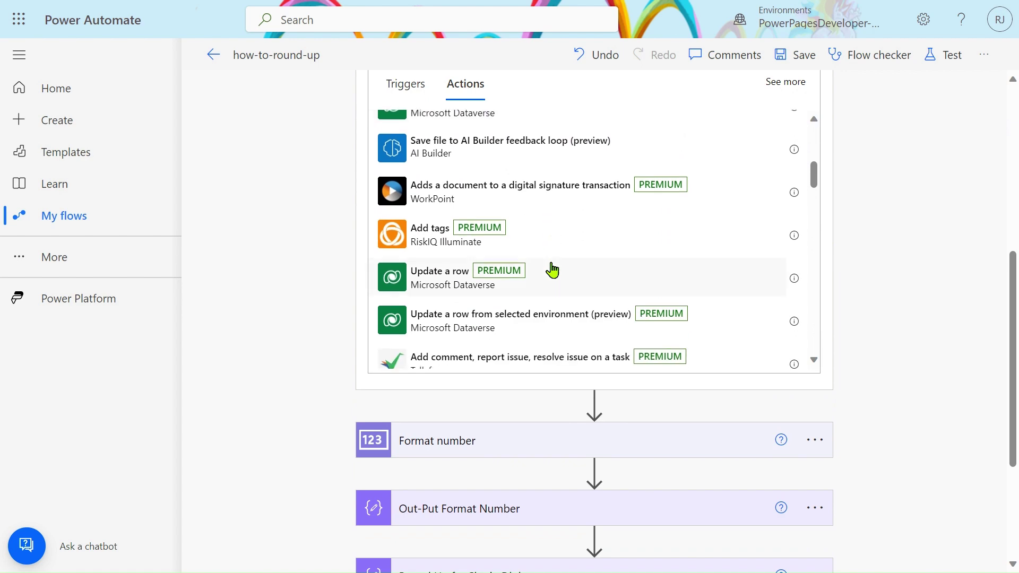
{"action": "scroll", "coordinate": [552, 270], "scroll_direction": "down", "scroll_amount": 10}
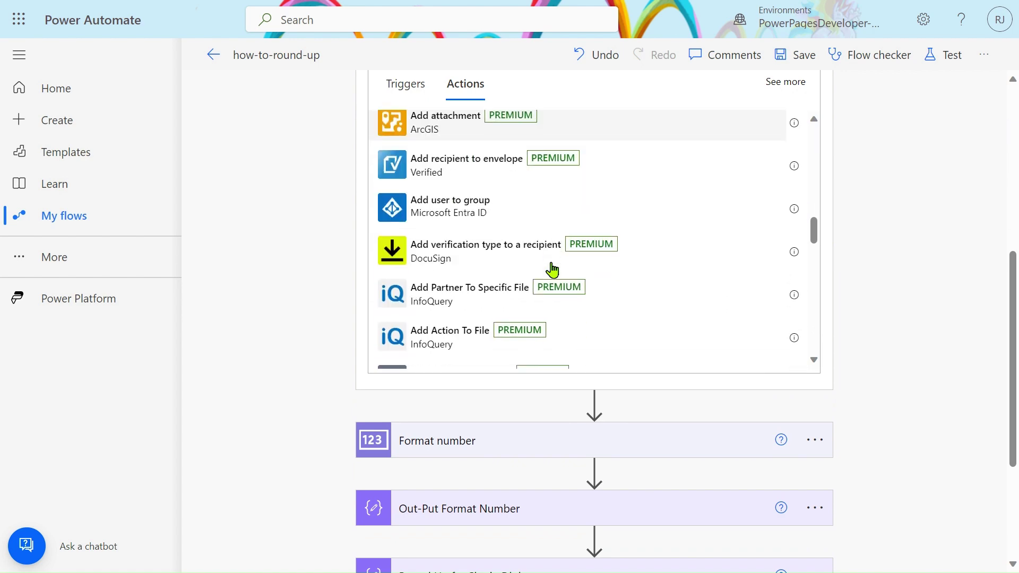
{"action": "scroll", "coordinate": [552, 270], "scroll_direction": "up", "scroll_amount": 15}
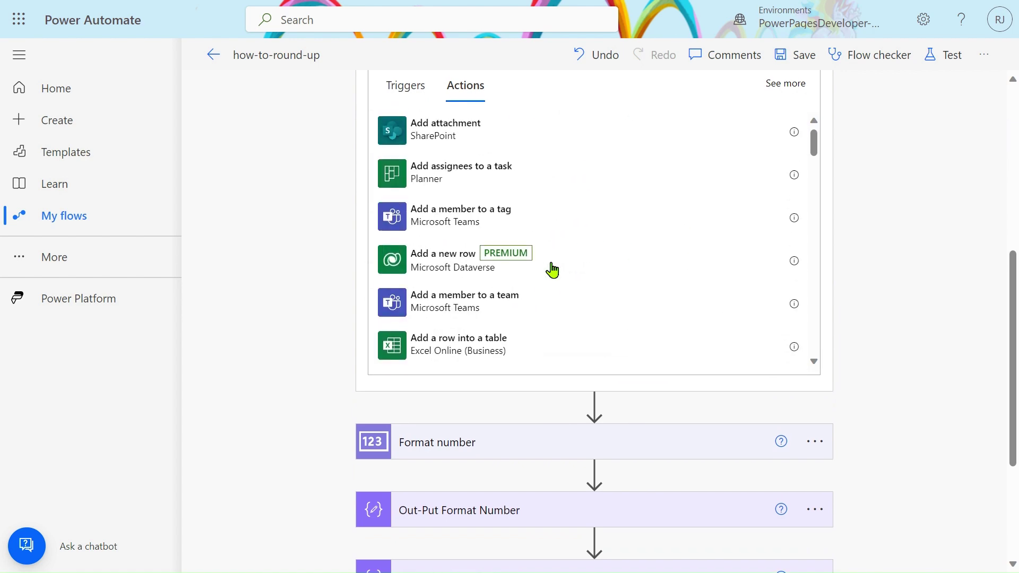
{"action": "left_click", "coordinate": [411, 137]}
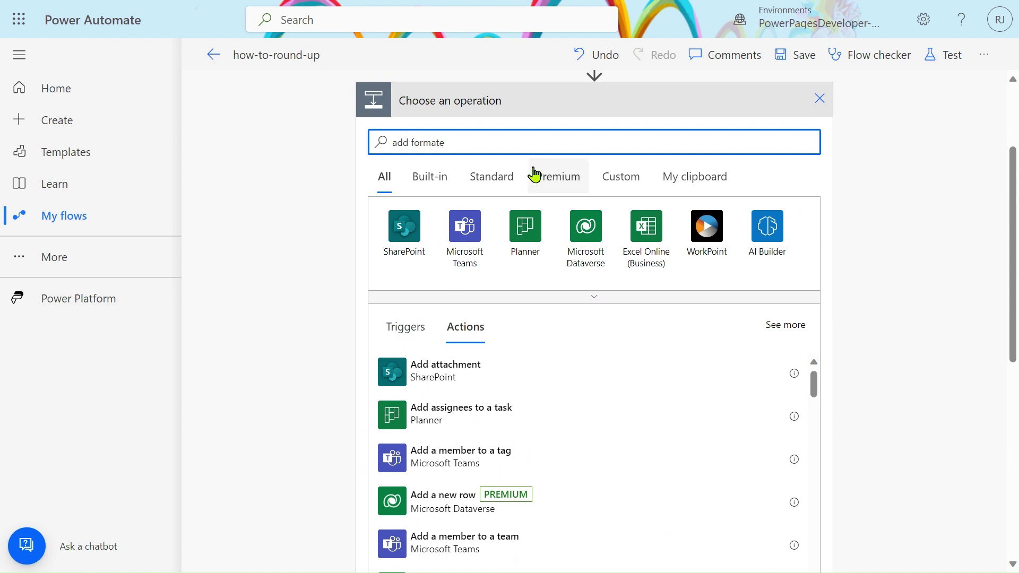
{"action": "key", "text": "BackSpace"}
{"action": "key", "text": "BackSpace"}
{"action": "key", "text": "BackSpace"}
{"action": "key", "text": "BackSpace"}
{"action": "left_click", "coordinate": [493, 141]}
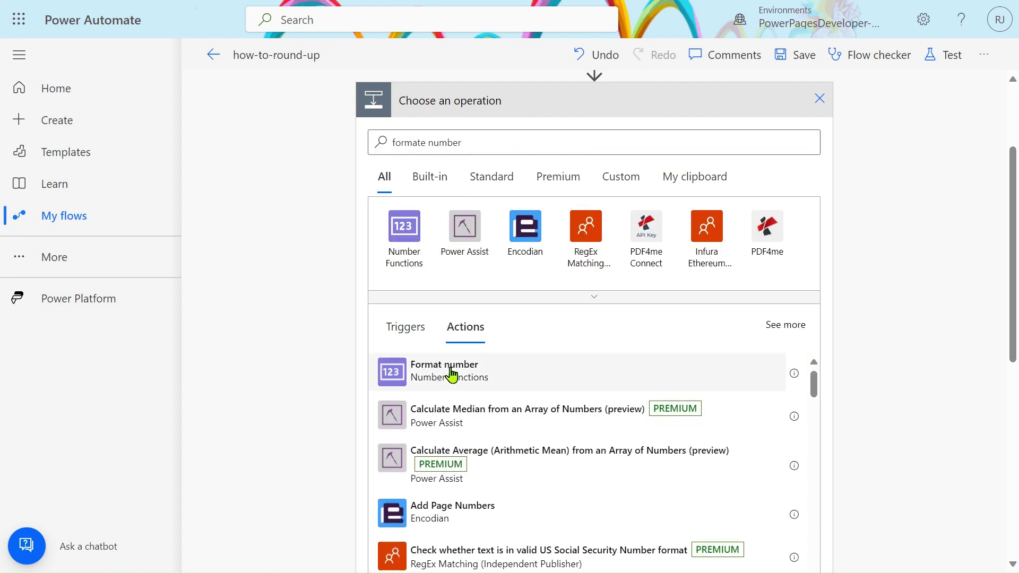
{"action": "left_click", "coordinate": [451, 371]}
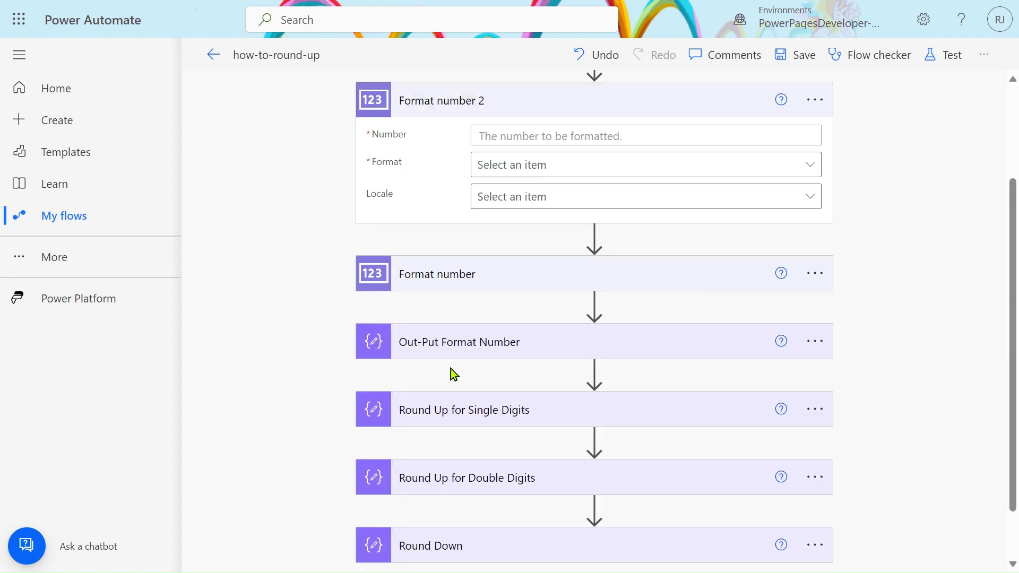
Set Format number 2's Number to varIntDecimal with a custom '#' format.
{"action": "left_click", "coordinate": [574, 136]}
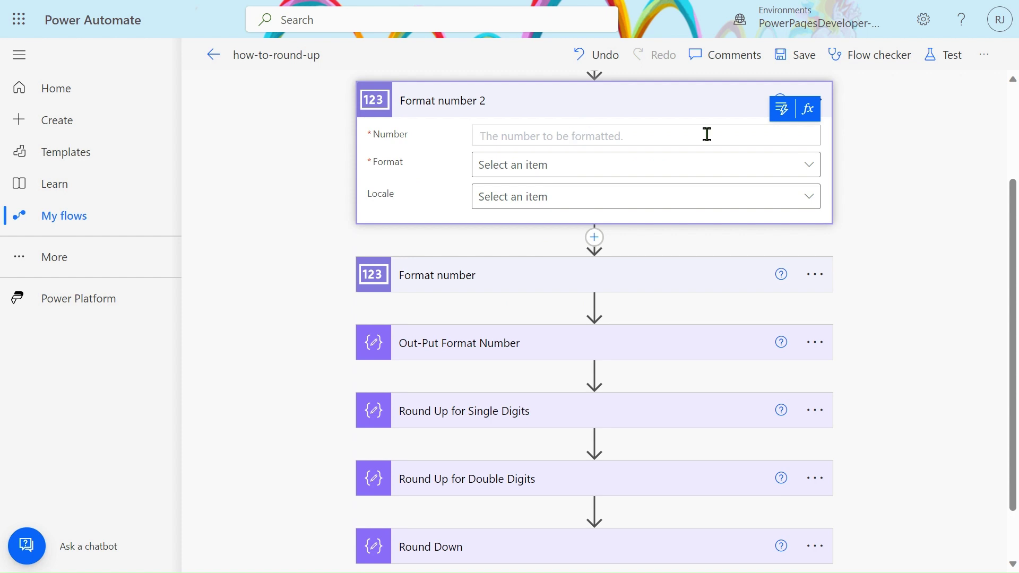
{"action": "left_click", "coordinate": [781, 109]}
{"action": "left_click", "coordinate": [580, 301]}
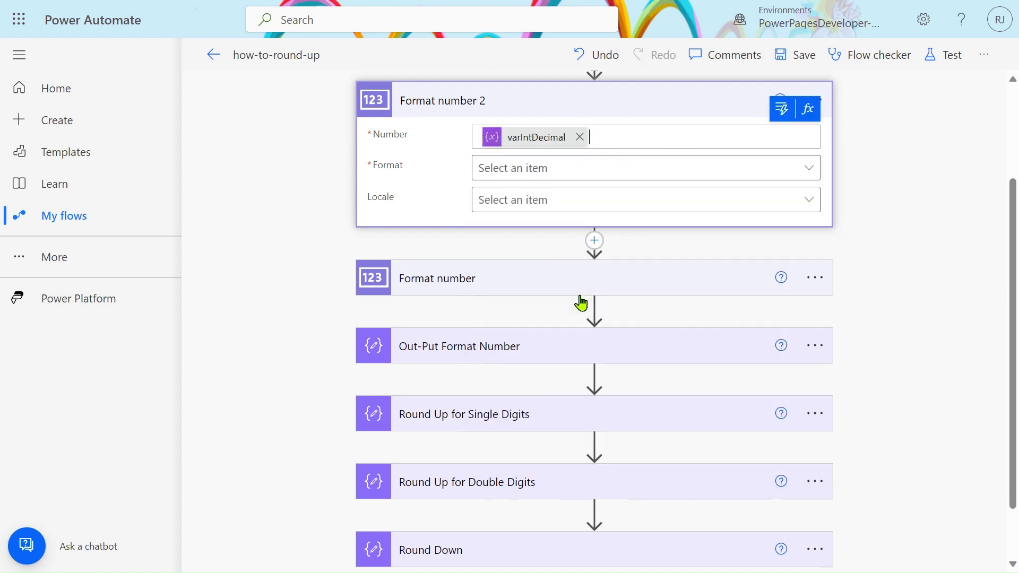
{"action": "left_click", "coordinate": [580, 171]}
{"action": "left_click", "coordinate": [559, 195]}
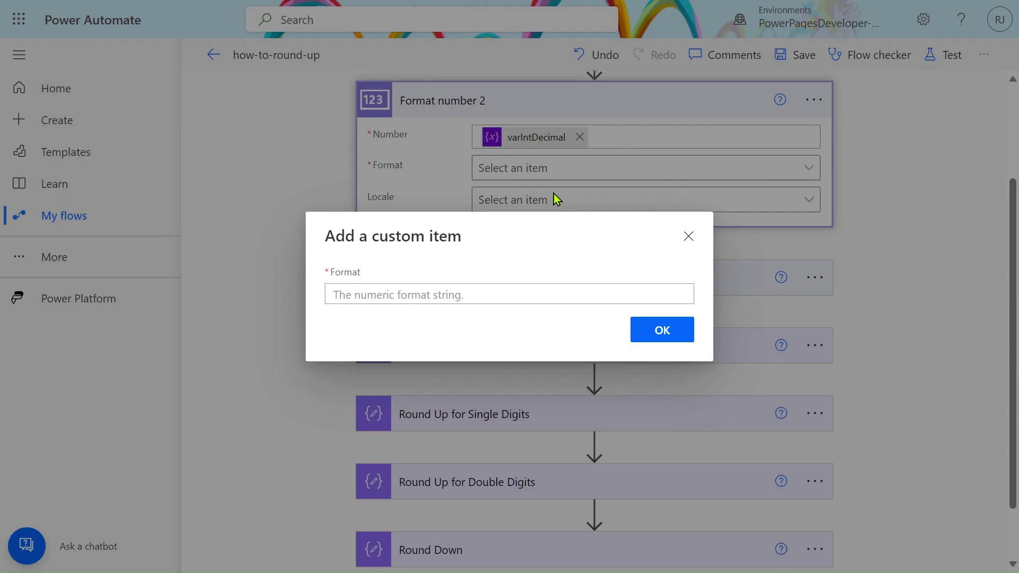
{"action": "left_click", "coordinate": [478, 295]}
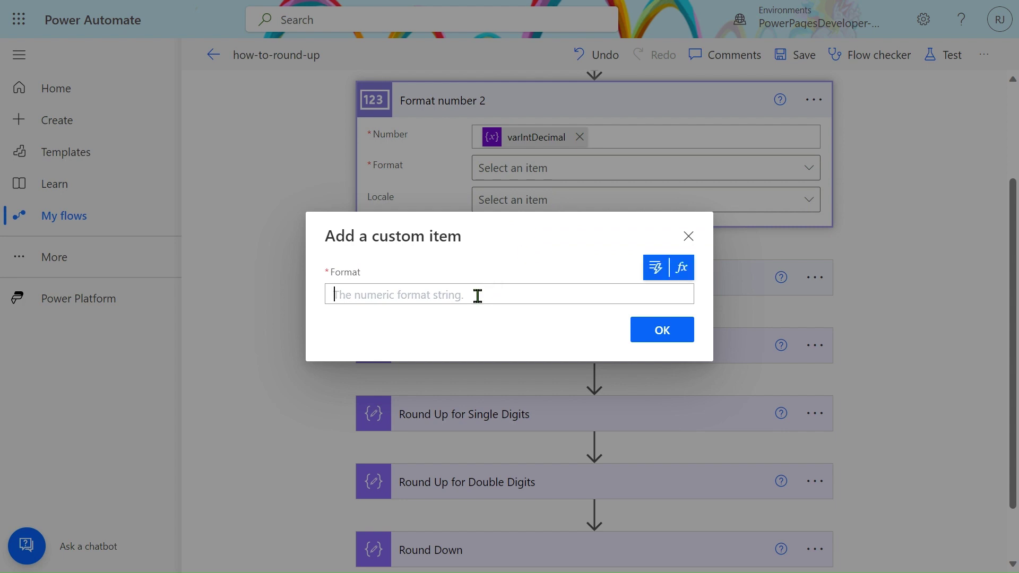
{"action": "type", "text": "#"}
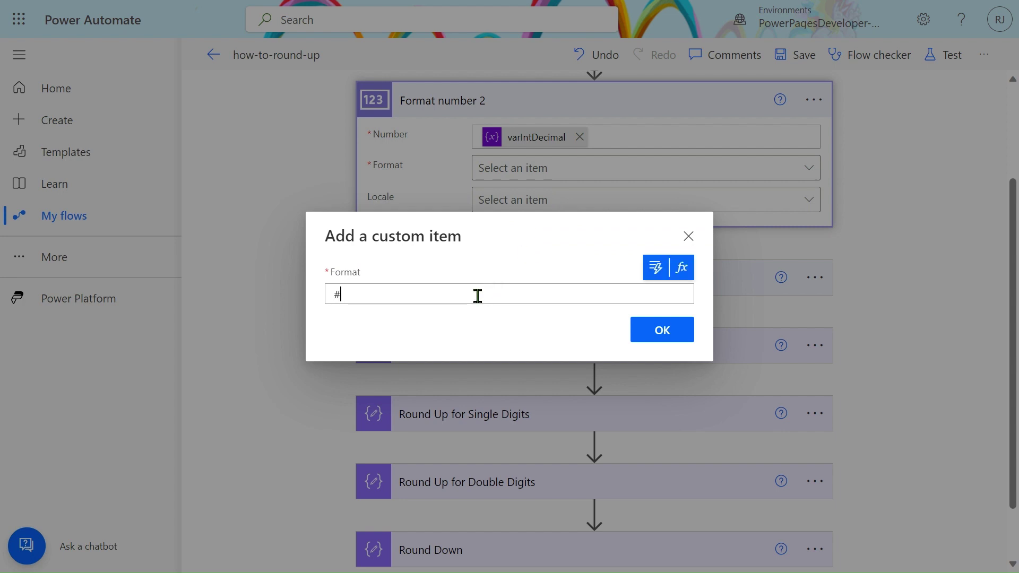
{"action": "left_click", "coordinate": [670, 338]}
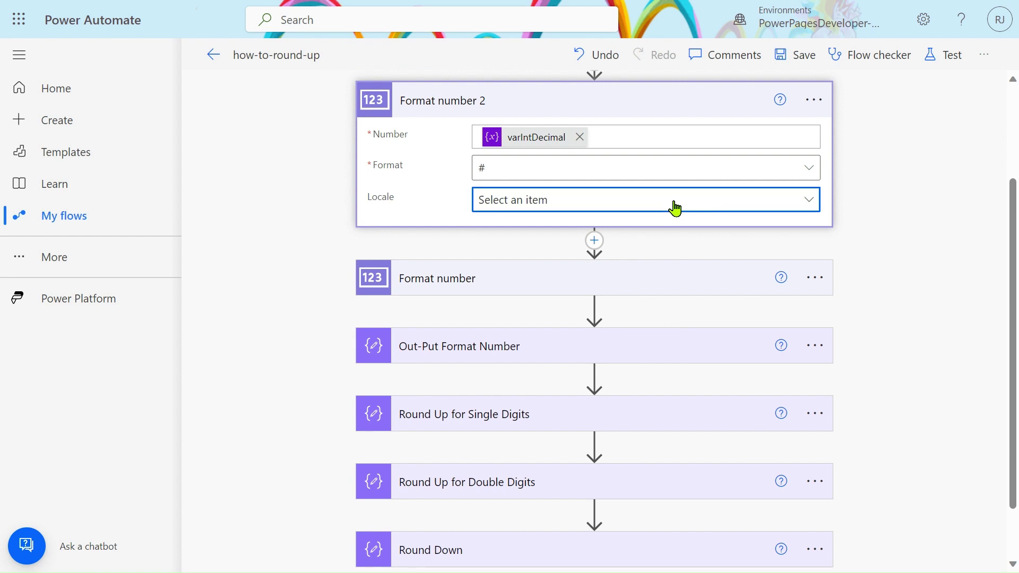
{"action": "left_click", "coordinate": [674, 207]}
{"action": "left_click", "coordinate": [630, 301]}
Delete the Format number 2 step and confirm the removal.
{"action": "scroll", "coordinate": [621, 271], "scroll_direction": "down", "scroll_amount": 1}
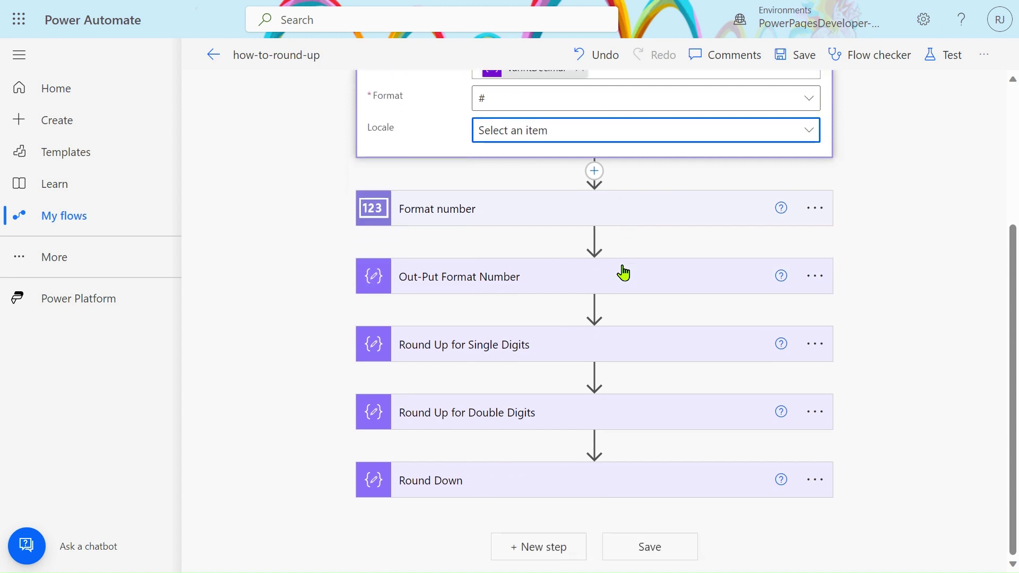
{"action": "scroll", "coordinate": [518, 271], "scroll_direction": "up", "scroll_amount": 2}
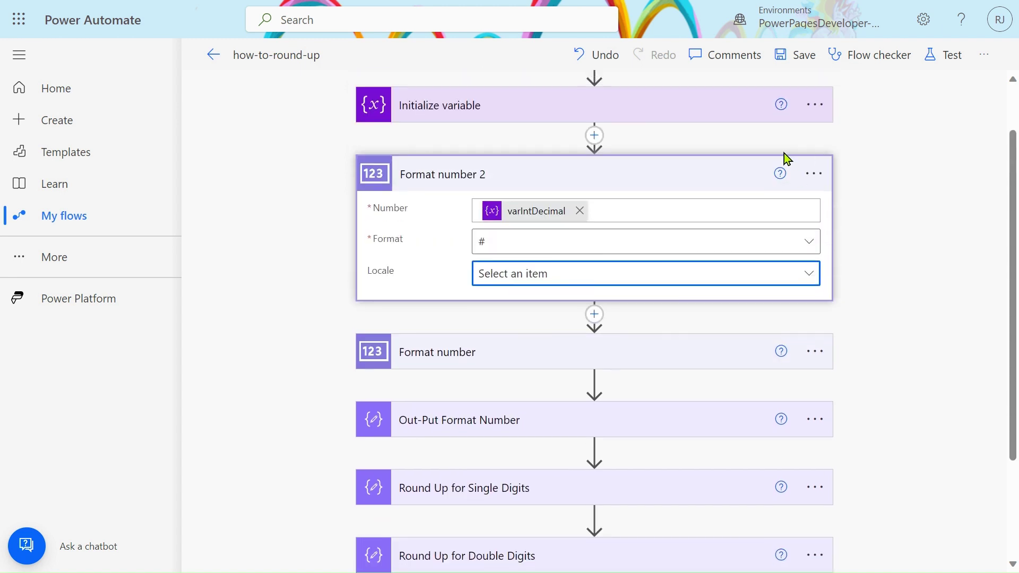
{"action": "left_click", "coordinate": [813, 174]}
{"action": "left_click", "coordinate": [874, 402]}
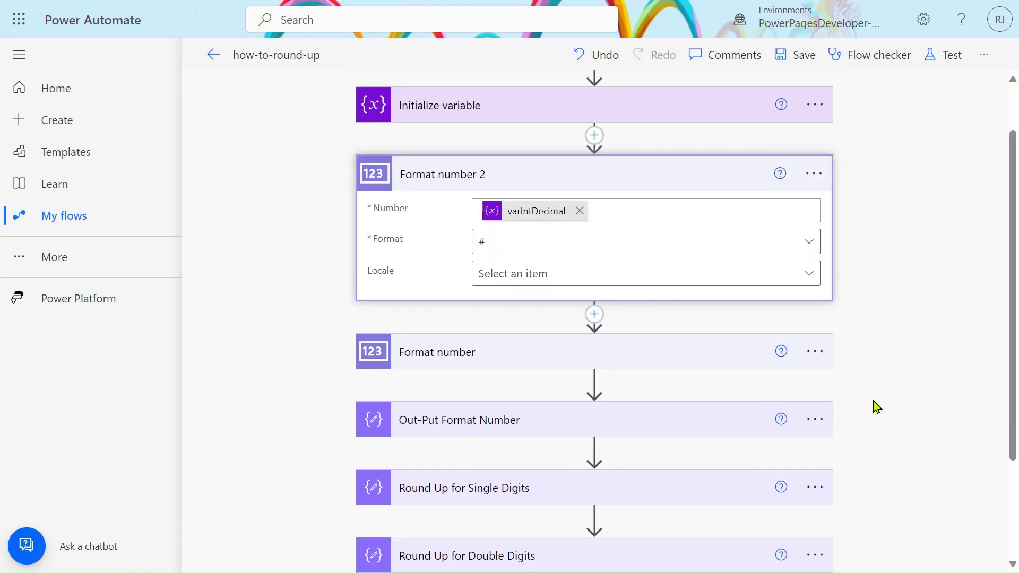
{"action": "left_click", "coordinate": [521, 324]}
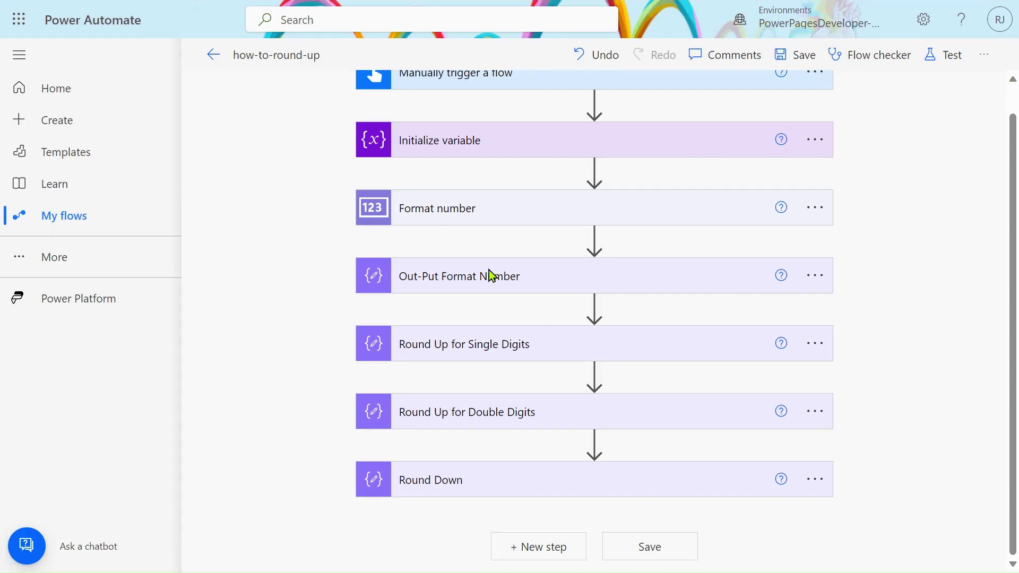
Expand Out-Put Format Number and review the dynamic values available for its Inputs.
{"action": "left_click", "coordinate": [525, 276]}
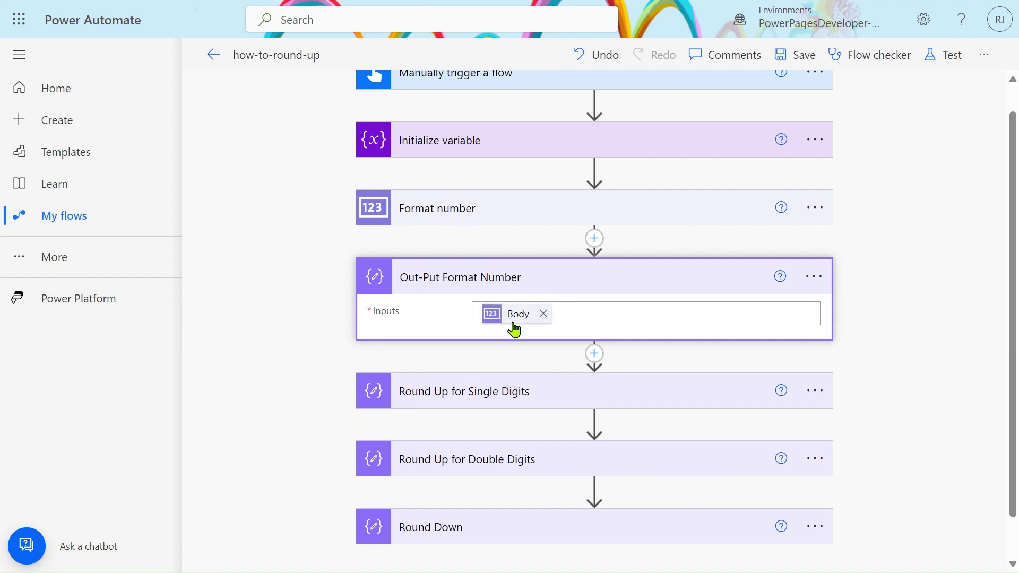
{"action": "left_click", "coordinate": [582, 313]}
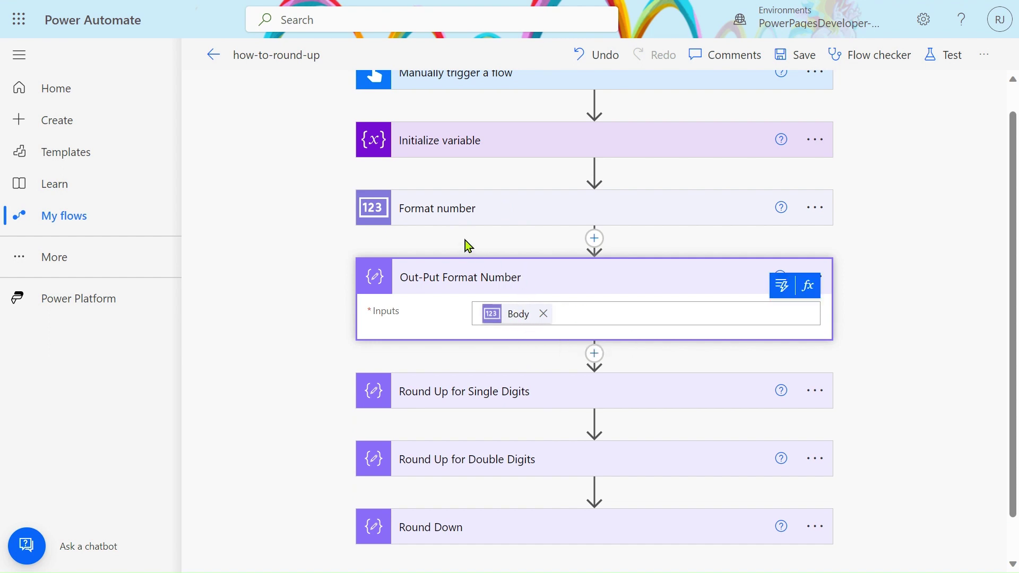
{"action": "left_click", "coordinate": [781, 288]}
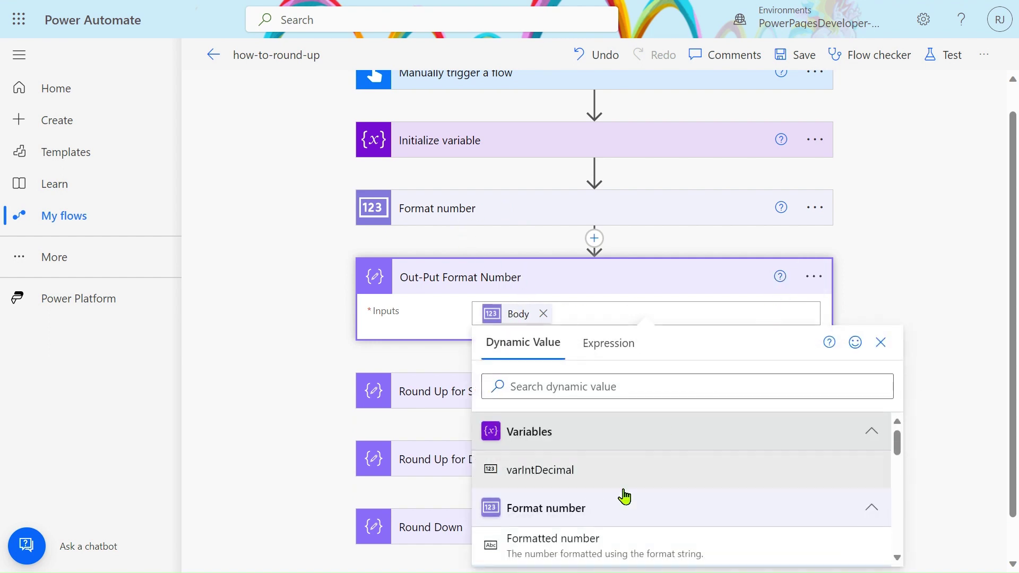
{"action": "scroll", "coordinate": [613, 504], "scroll_direction": "down", "scroll_amount": 1}
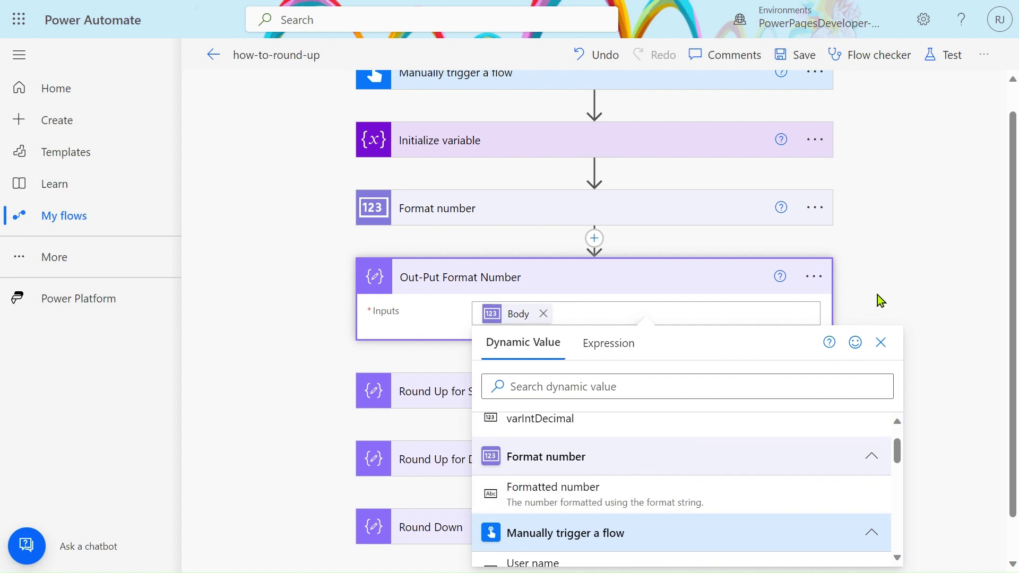
{"action": "left_click", "coordinate": [879, 344]}
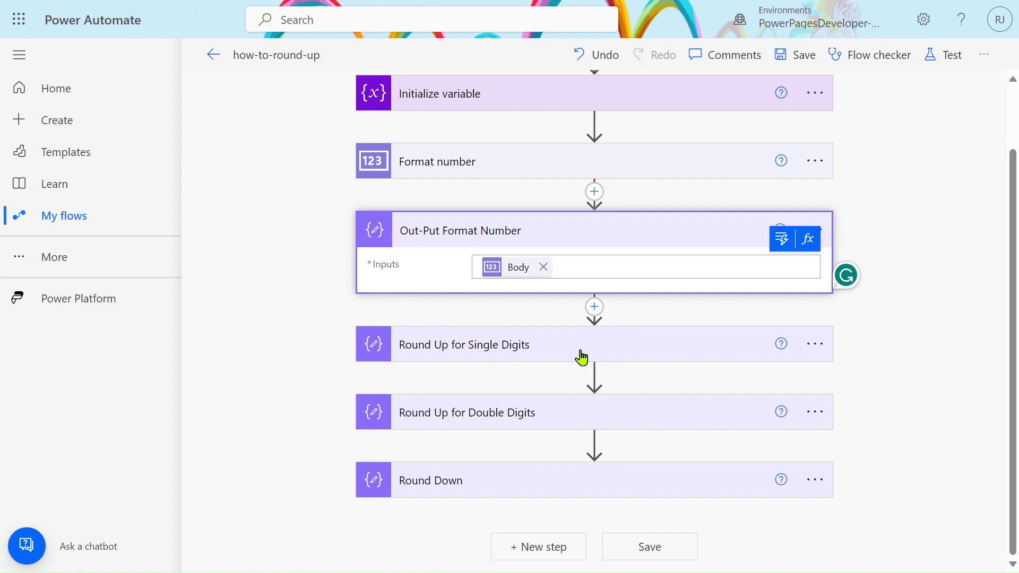
Expand both Round Up cards and view the full Double Digits if(and(lessOrEquals(...))) formula, then switch to Notepad.
{"action": "left_click", "coordinate": [580, 355]}
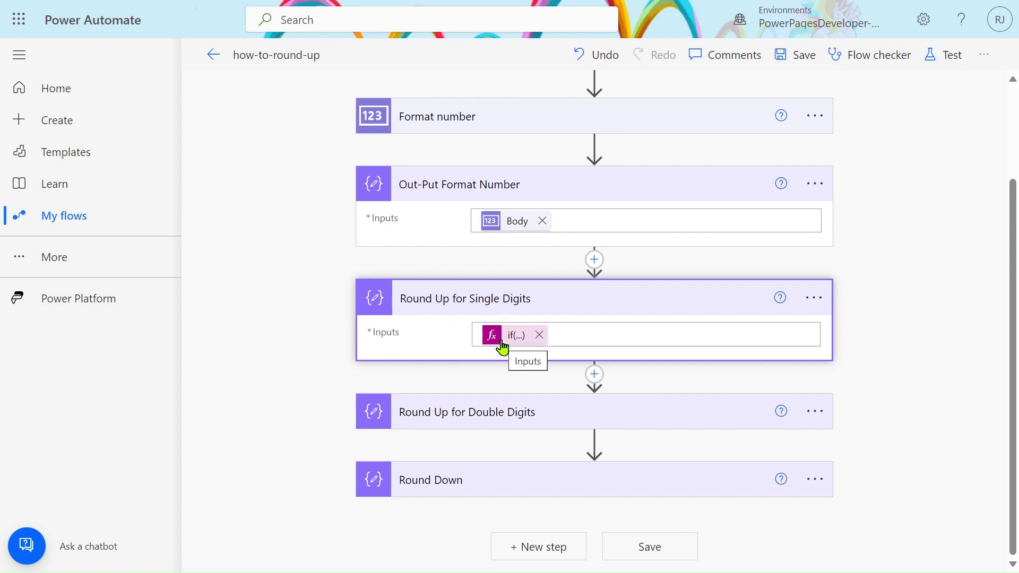
{"action": "left_click", "coordinate": [511, 417]}
{"action": "left_click", "coordinate": [507, 411]}
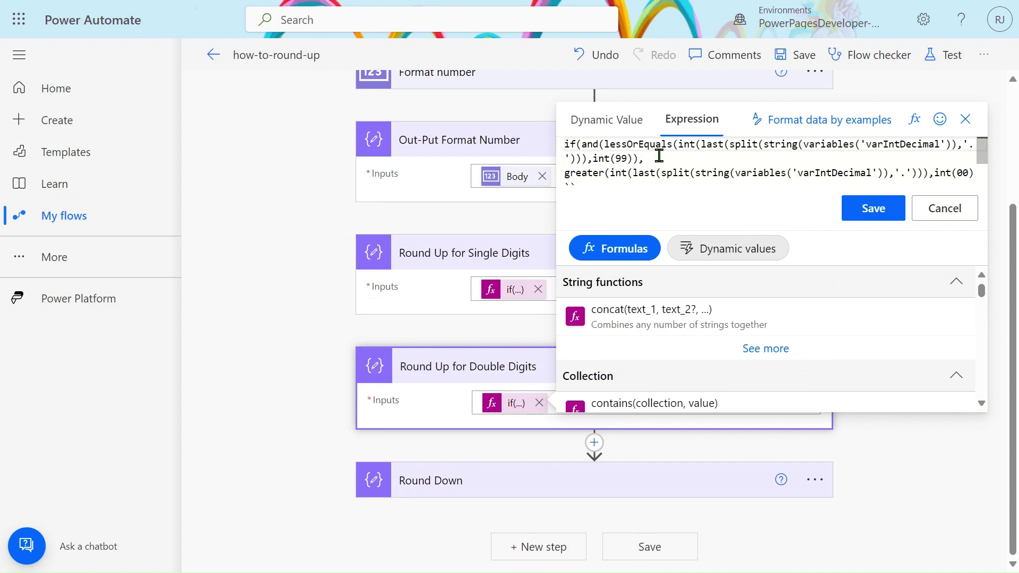
{"action": "key", "text": "alt+Tab"}
{"action": "key", "text": "alt+Tab"}
{"action": "key", "text": "alt+Tab"}
{"action": "key", "text": "alt+Tab"}
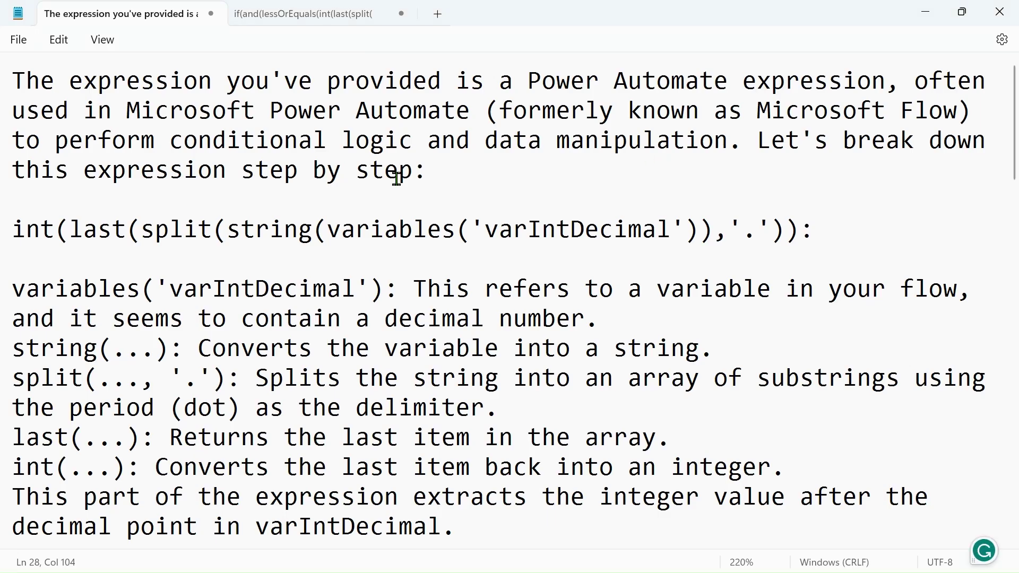
Read the Notepad explanation from the top, selecting the '.' delimiter in the split line.
{"action": "scroll", "coordinate": [341, 334], "scroll_direction": "down", "scroll_amount": 3}
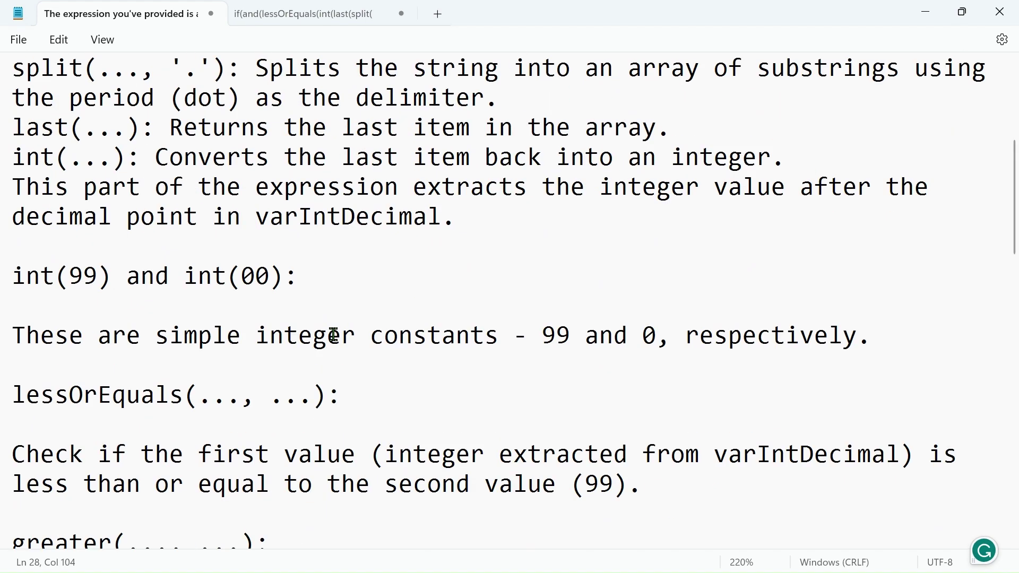
{"action": "scroll", "coordinate": [334, 341], "scroll_direction": "up", "scroll_amount": 4}
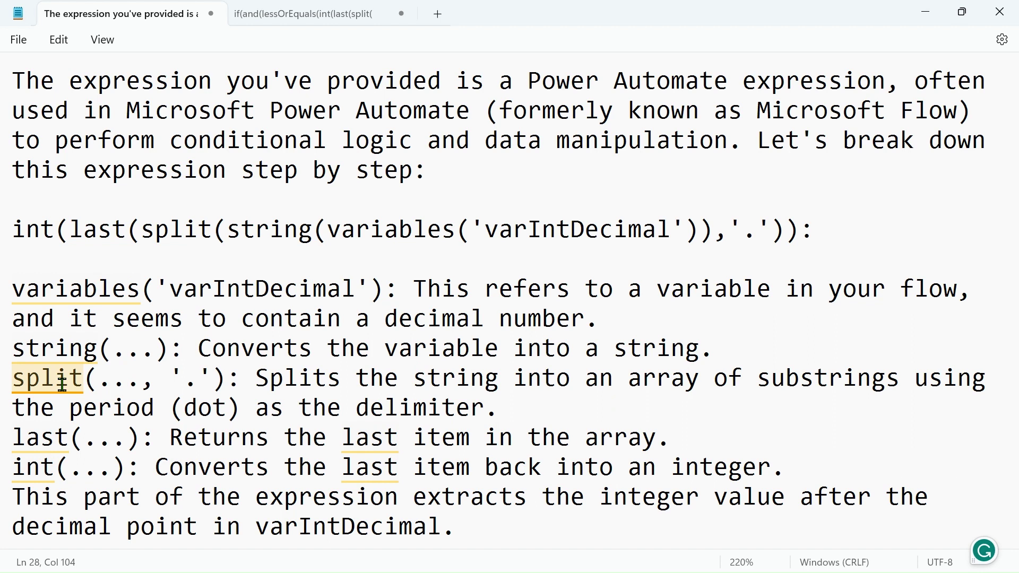
{"action": "double_click", "coordinate": [197, 386]}
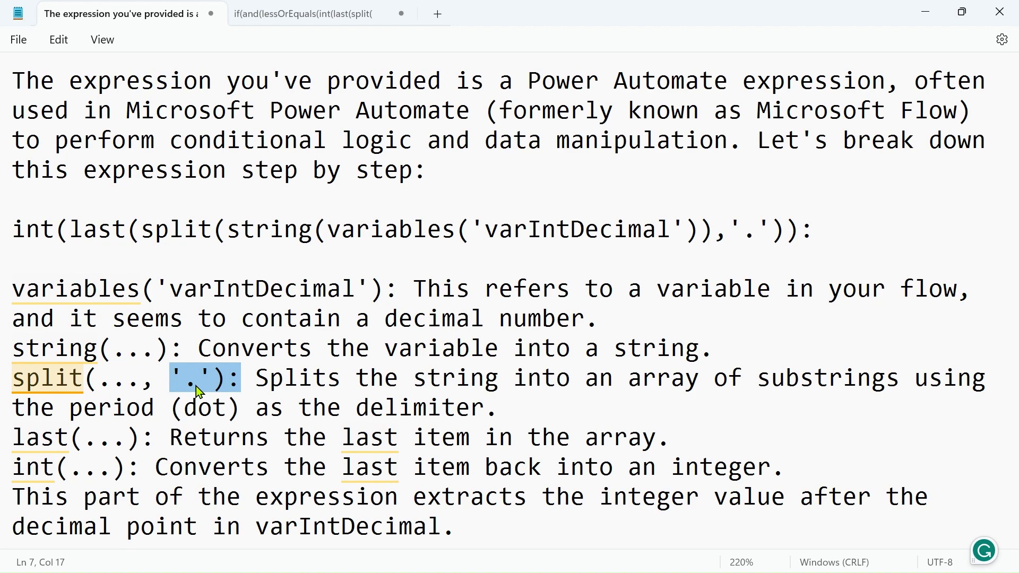
{"action": "scroll", "coordinate": [196, 386], "scroll_direction": "down", "scroll_amount": 15}
Below the summary, type the worked example 1.1133 and the split array lines [1, and 1123].
{"action": "left_click", "coordinate": [194, 485]}
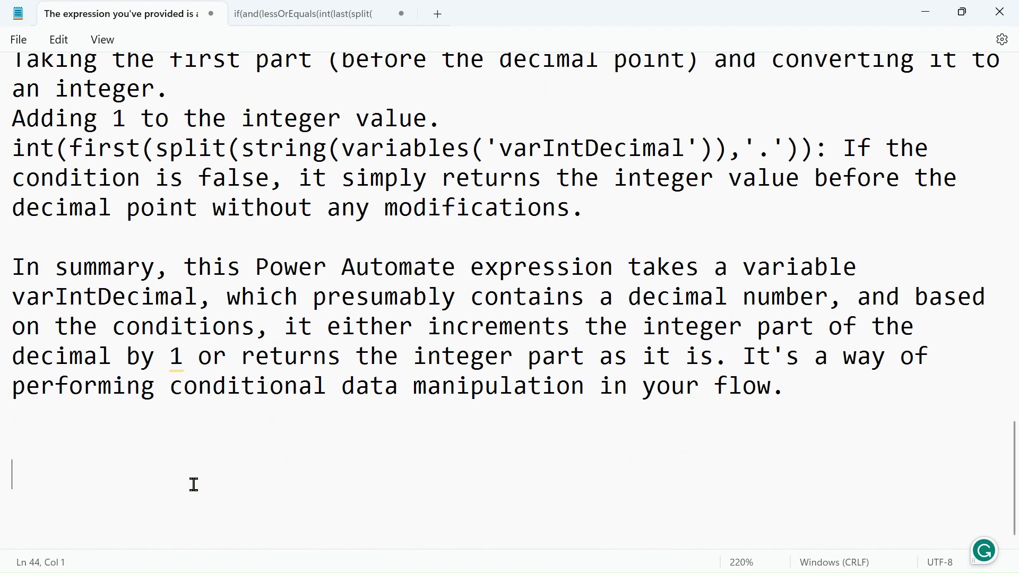
{"action": "type", "text": "1.1133"}
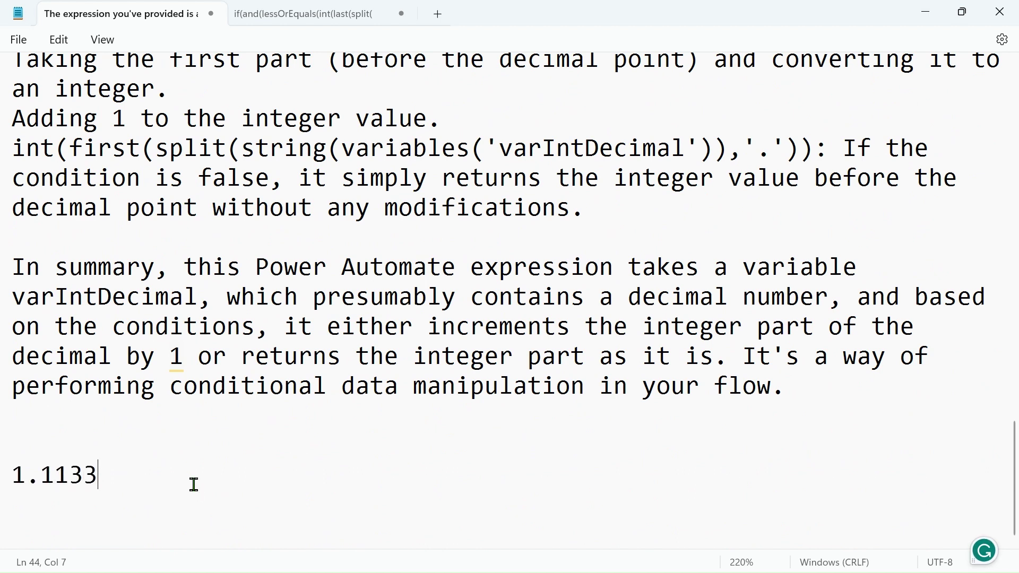
{"action": "key", "text": "Return"}
{"action": "type", "text": "1"}
{"action": "key", "text": "BackSpace"}
{"action": "type", "text": "[1,"}
{"action": "key", "text": "Return"}
{"action": "type", "text": "11"}
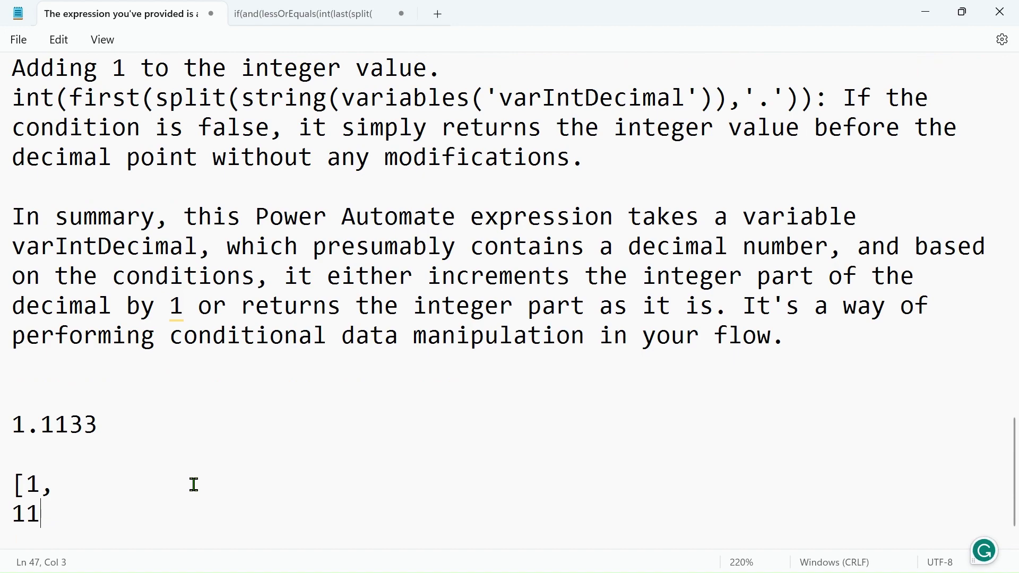
{"action": "type", "text": "22"}
{"action": "key", "text": "BackSpace"}
{"action": "type", "text": "3]"}
Revisit the explanations of last and int, dismissing the grammar suggestions card.
{"action": "scroll", "coordinate": [193, 484], "scroll_direction": "up", "scroll_amount": 15}
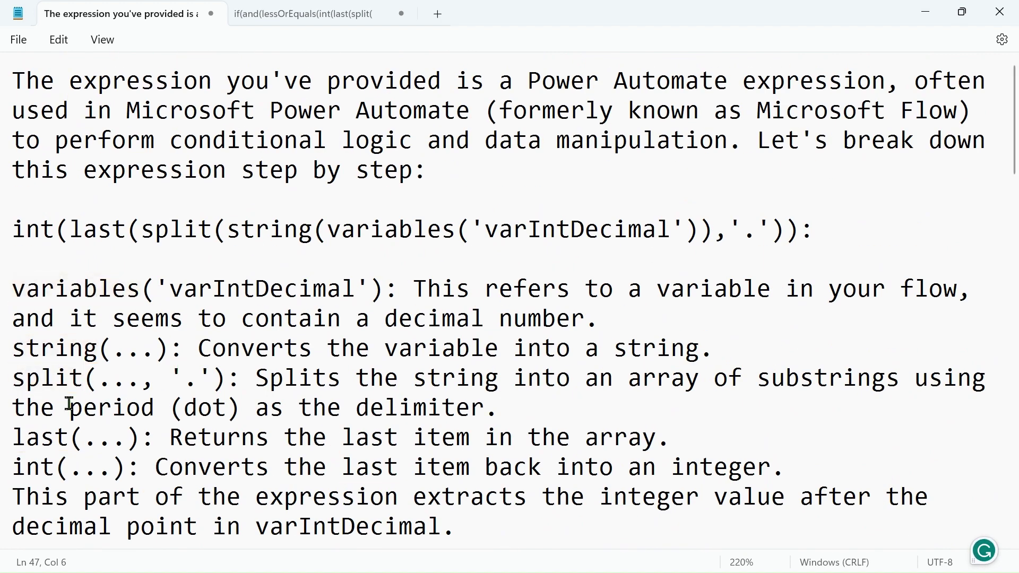
{"action": "left_click", "coordinate": [49, 446]}
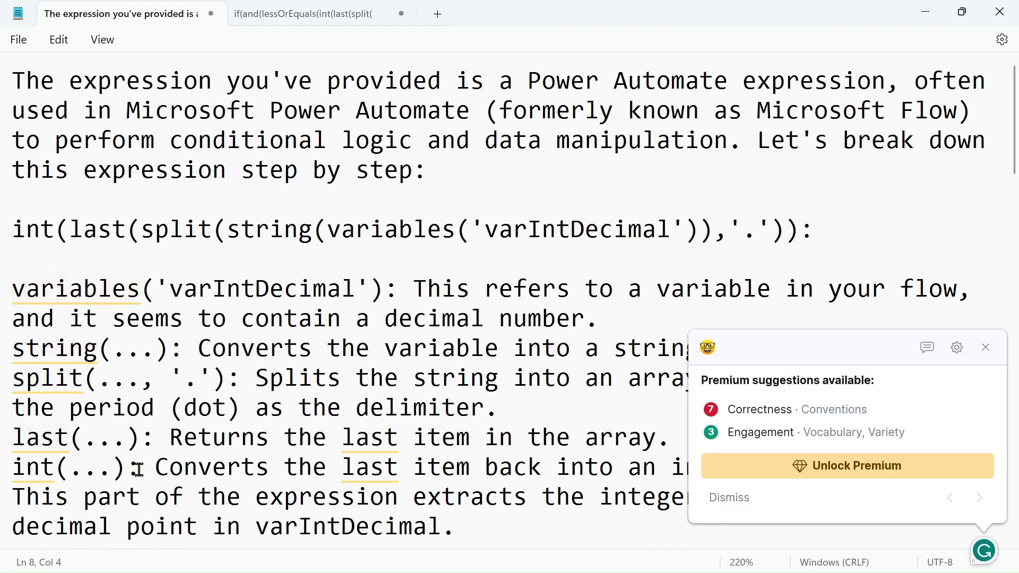
{"action": "left_click", "coordinate": [985, 347]}
{"action": "scroll", "coordinate": [467, 449], "scroll_direction": "down", "scroll_amount": 15}
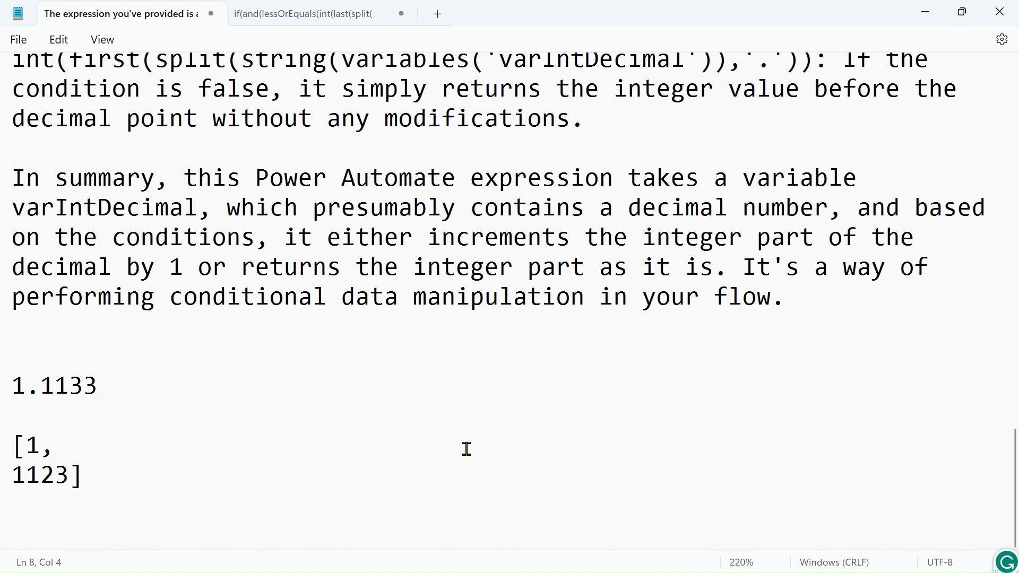
{"action": "left_click", "coordinate": [100, 479]}
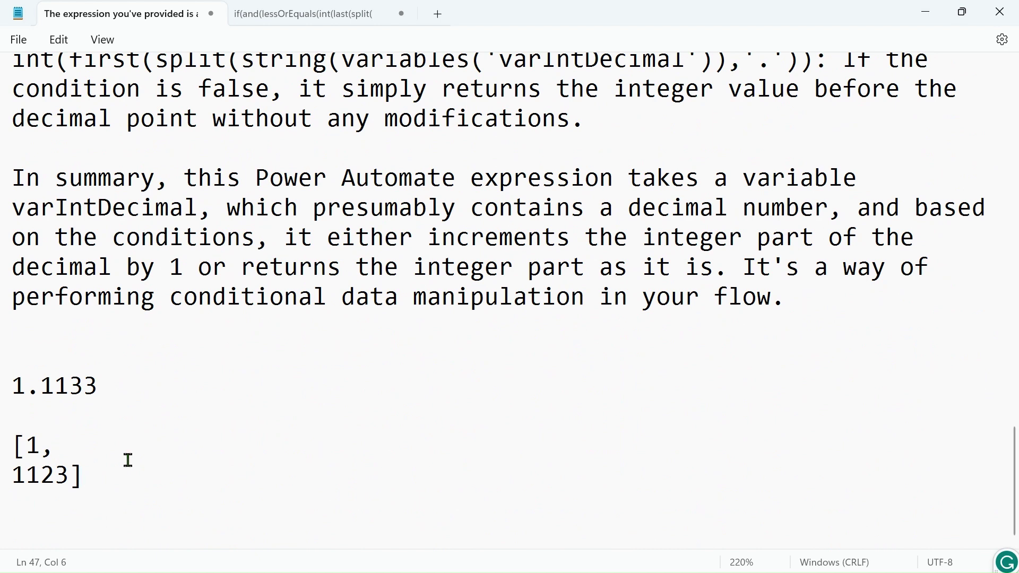
{"action": "key", "text": "shift+Left"}
{"action": "key", "text": "shift+Left"}
{"action": "key", "text": "shift+Left"}
{"action": "key", "text": "shift+Left"}
{"action": "key", "text": "shift+Left"}
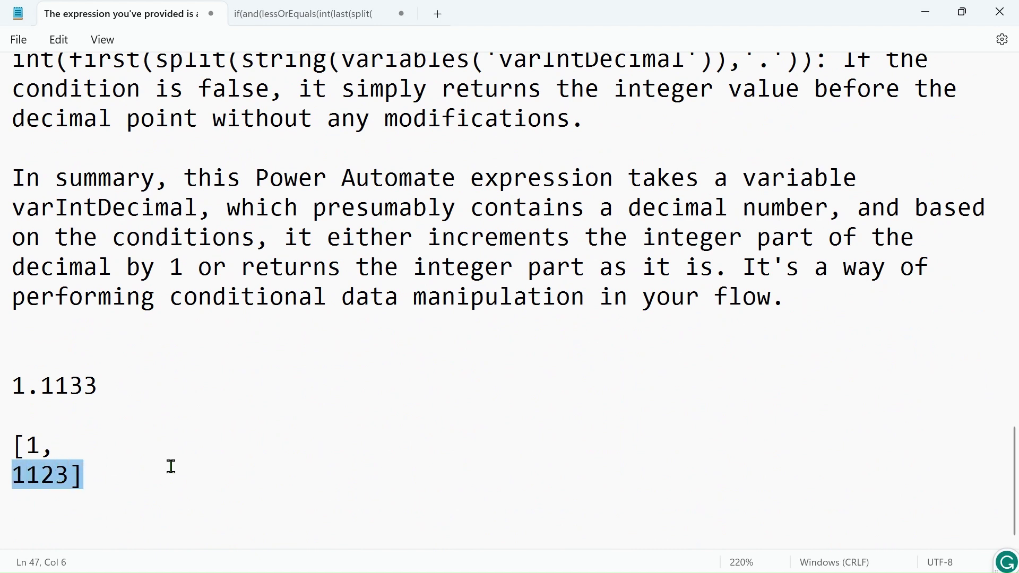
{"action": "scroll", "coordinate": [171, 466], "scroll_direction": "up", "scroll_amount": 20}
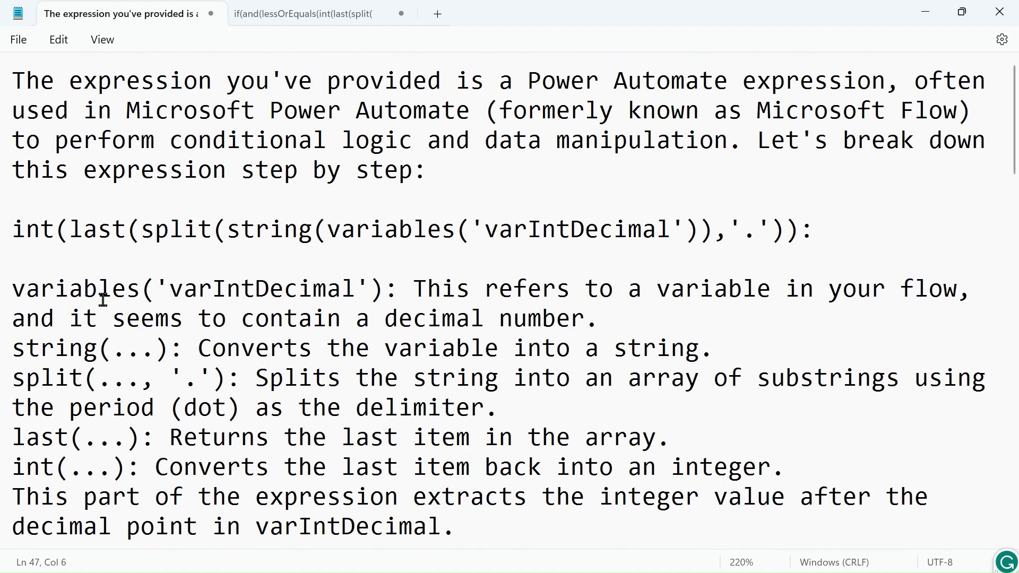
{"action": "double_click", "coordinate": [43, 469]}
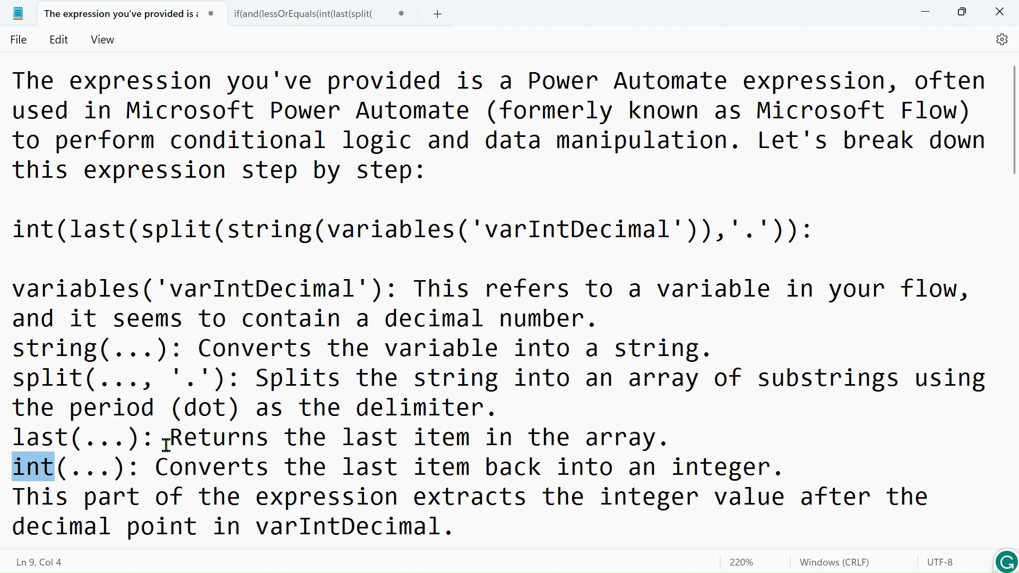
Highlight the example array lines and the number 1123 at the end of the notes.
{"action": "key", "text": "ctrl+End"}
{"action": "left_click", "coordinate": [139, 476]}
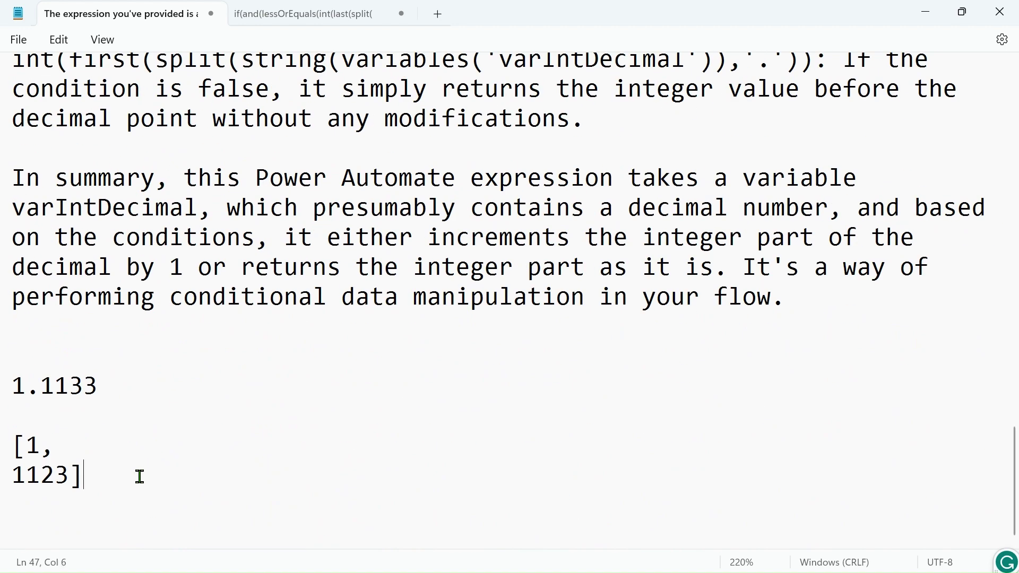
{"action": "key", "text": "shift+Up"}
{"action": "key", "text": "shift+Up"}
{"action": "left_click", "coordinate": [139, 475]}
{"action": "double_click", "coordinate": [50, 478]}
Add a 1133 line below the array and correct the array's 1123 to 1133.
{"action": "left_click", "coordinate": [103, 517]}
{"action": "type", "text": "11"}
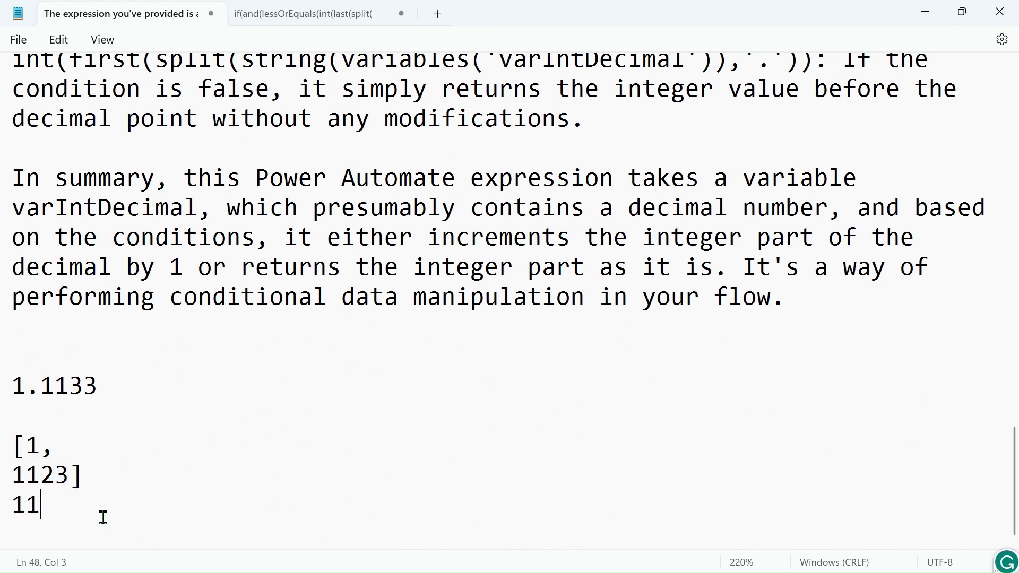
{"action": "type", "text": "33"}
{"action": "left_click", "coordinate": [55, 476]}
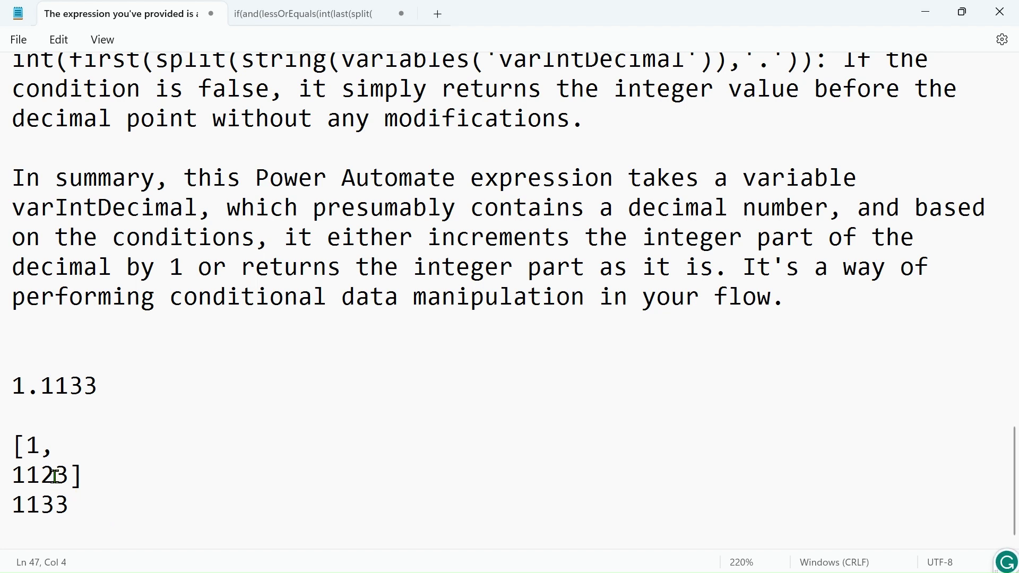
{"action": "key", "text": "BackSpace"}
{"action": "type", "text": "3"}
{"action": "left_click", "coordinate": [82, 496]}
{"action": "key", "text": "Left"}
{"action": "key", "text": "Left"}
{"action": "key", "text": "Left"}
{"action": "key", "text": "Left"}
{"action": "key", "text": "Left"}
Label the line '1133 - string' and add the line 'int - 1133'.
{"action": "type", "text": "- st"}
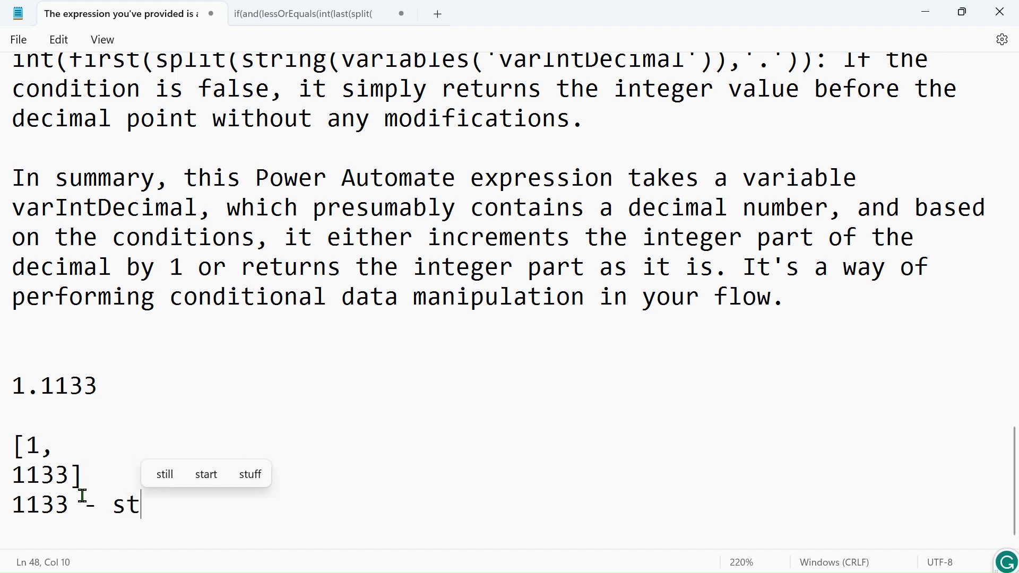
{"action": "type", "text": "ring"}
{"action": "key", "text": "Return"}
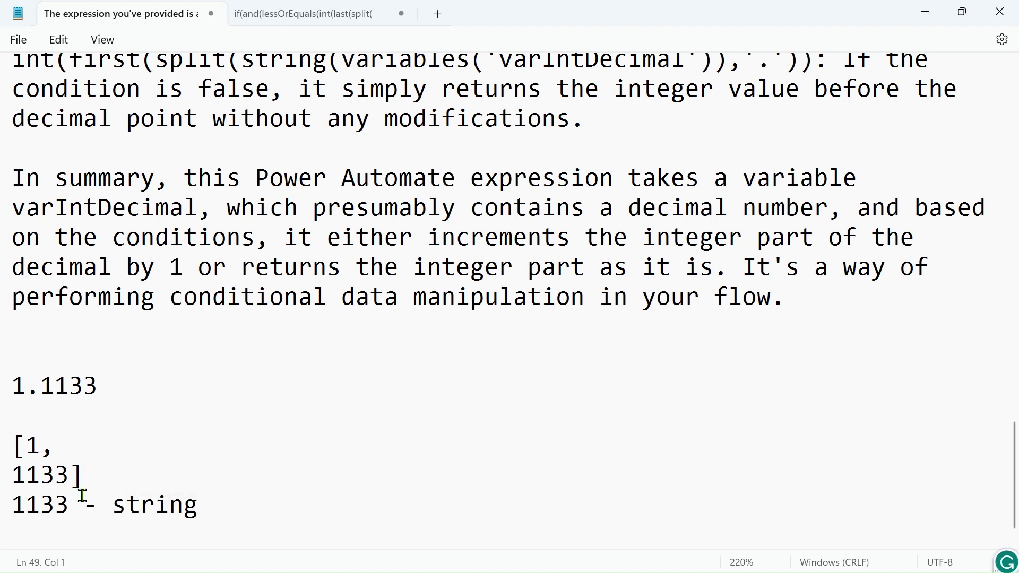
{"action": "type", "text": "int"}
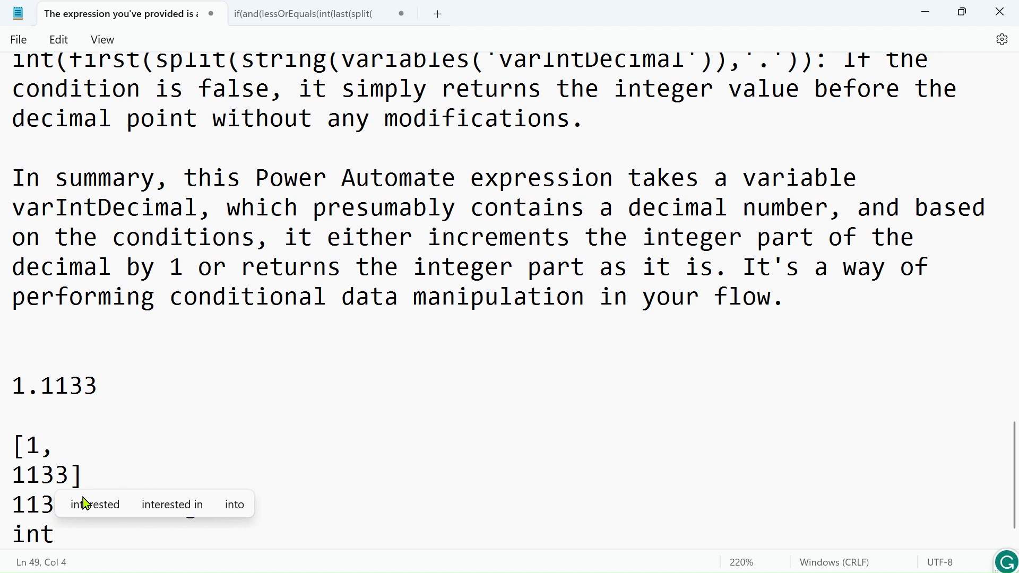
{"action": "type", "text": " - "}
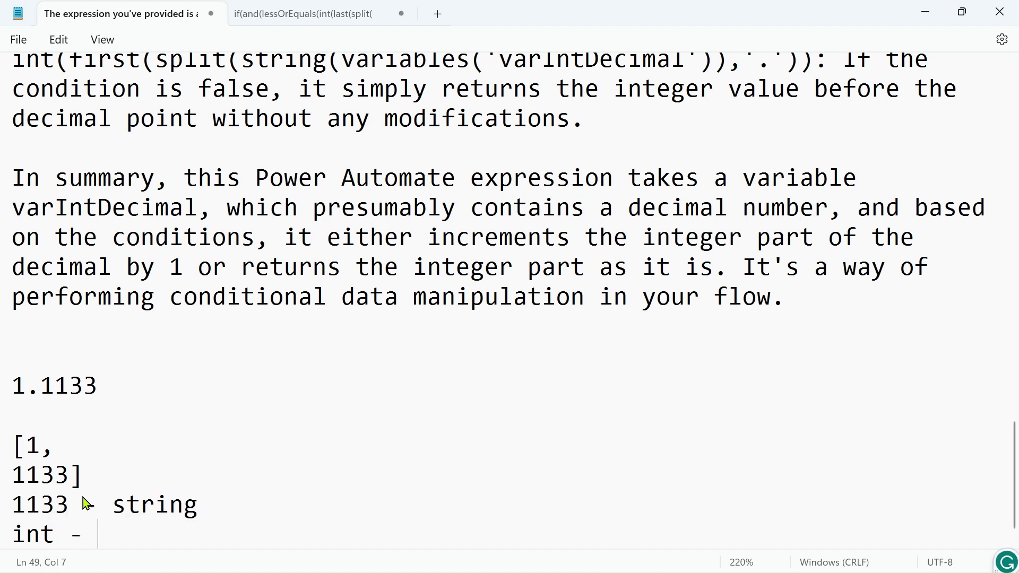
{"action": "type", "text": "1133"}
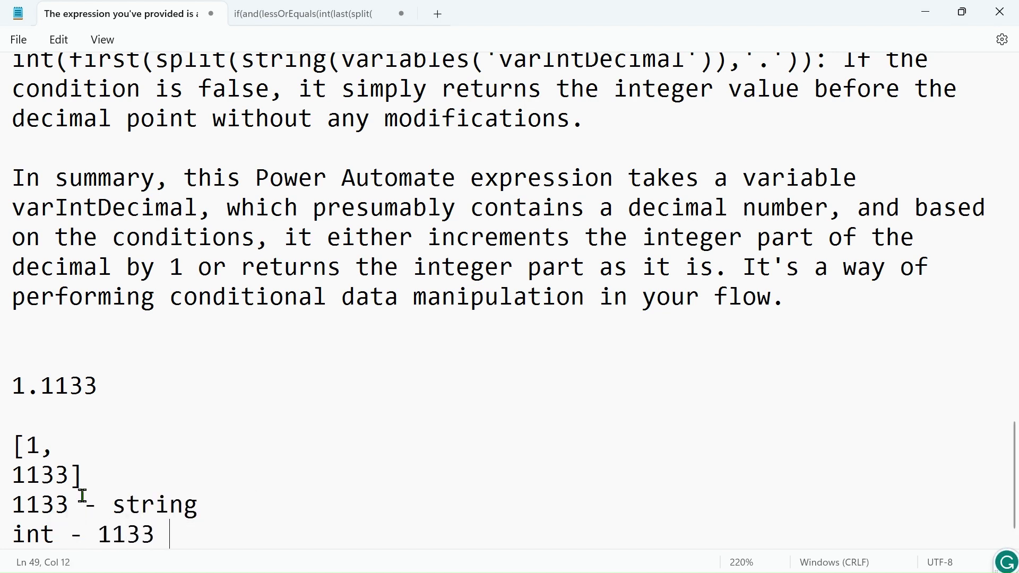
Highlight the 99 in int(99) and the 00 in int(00) in the Notepad explanation.
{"action": "scroll", "coordinate": [417, 333], "scroll_direction": "up", "scroll_amount": 15}
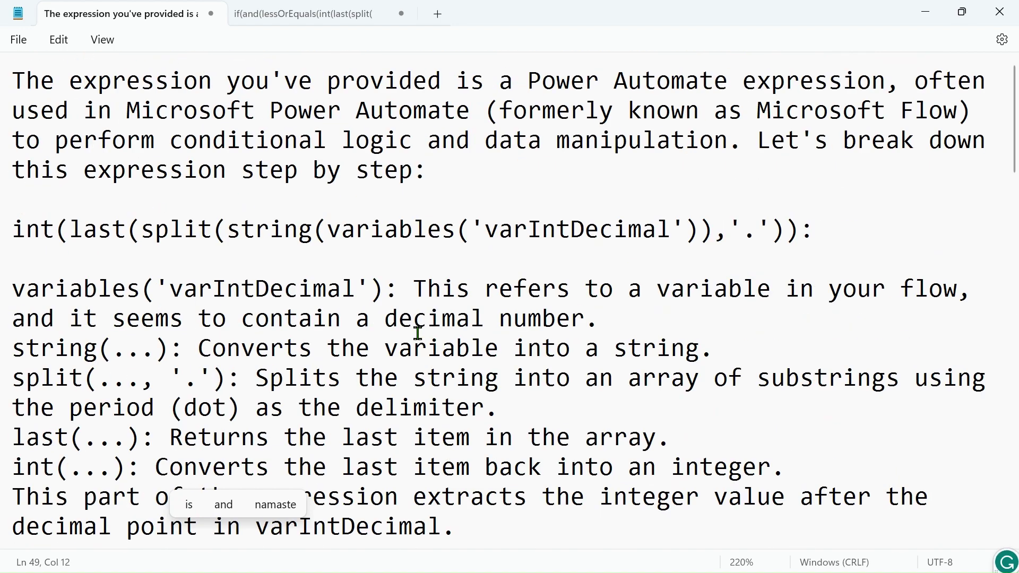
{"action": "scroll", "coordinate": [165, 439], "scroll_direction": "down", "scroll_amount": 3}
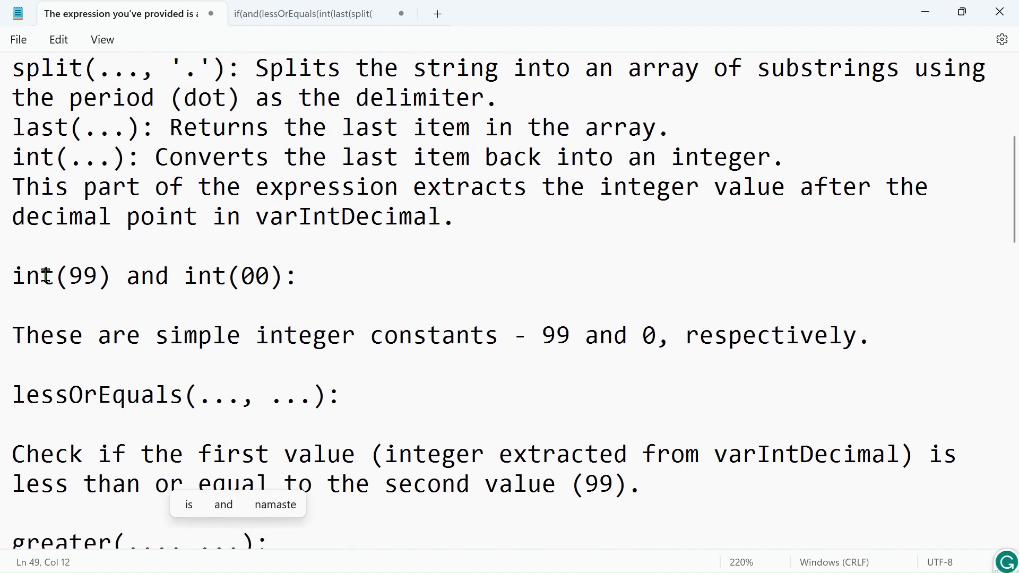
{"action": "double_click", "coordinate": [84, 276]}
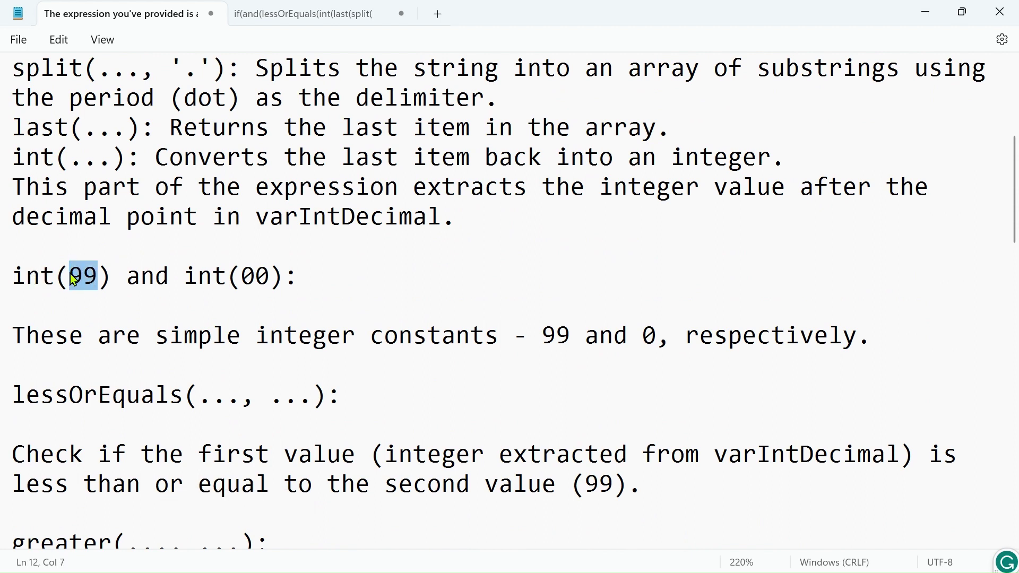
{"action": "left_click", "coordinate": [259, 274]}
{"action": "double_click", "coordinate": [260, 272]}
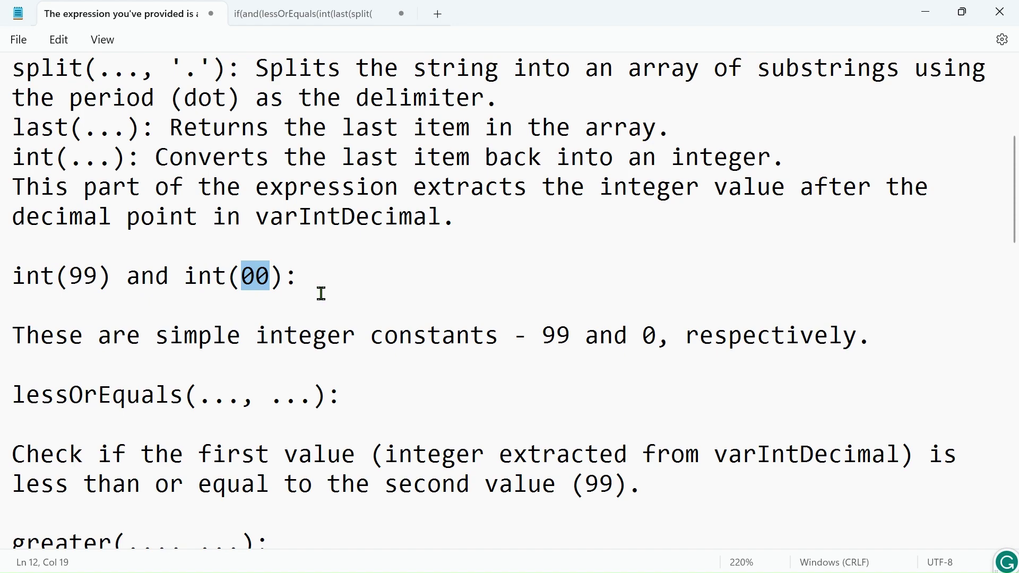
{"action": "scroll", "coordinate": [287, 298], "scroll_direction": "down", "scroll_amount": 3}
{"action": "scroll", "coordinate": [287, 300], "scroll_direction": "up", "scroll_amount": 3}
{"action": "right_click", "coordinate": [491, 346]}
{"action": "left_click", "coordinate": [455, 376]}
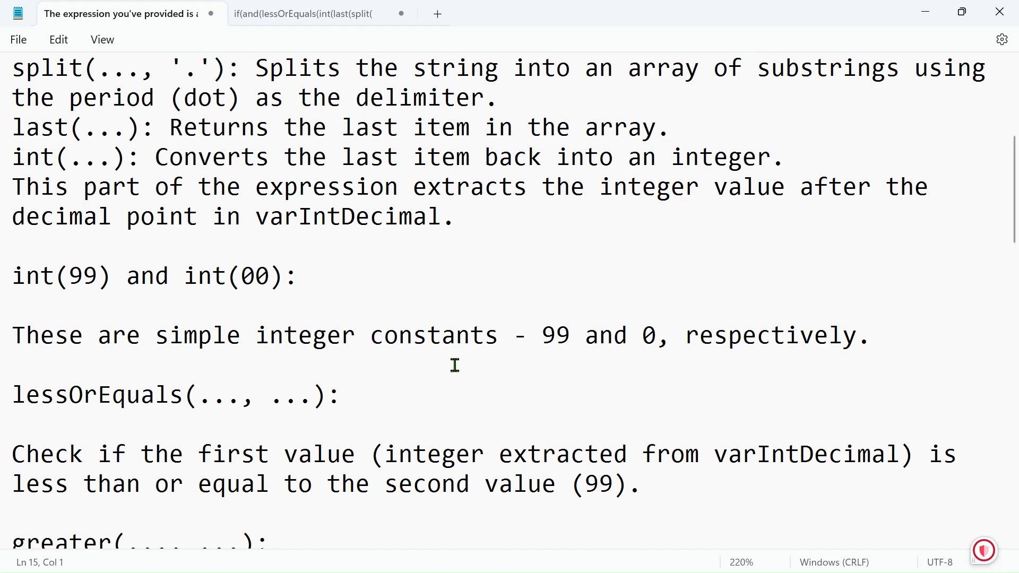
Read the explanation down to its summary and switch to the Power Automate flow editor.
{"action": "scroll", "coordinate": [455, 365], "scroll_direction": "down", "scroll_amount": 3}
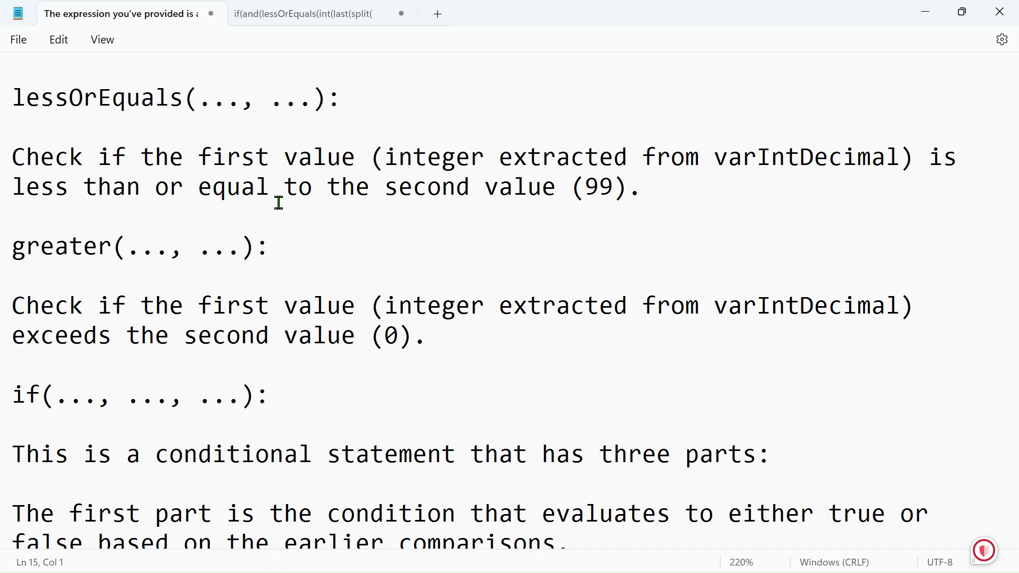
{"action": "scroll", "coordinate": [250, 375], "scroll_direction": "down", "scroll_amount": 3}
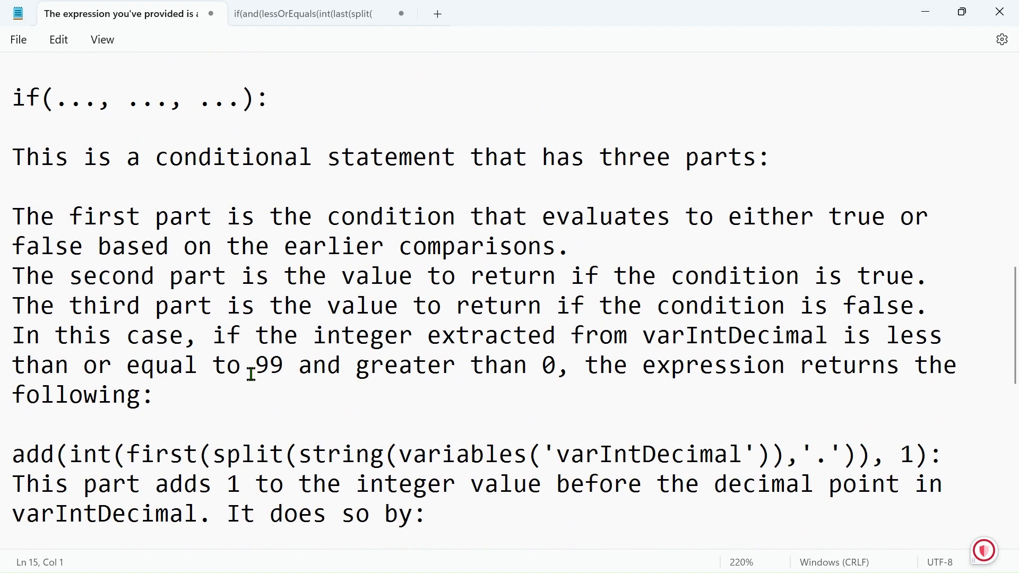
{"action": "scroll", "coordinate": [251, 375], "scroll_direction": "down", "scroll_amount": 3}
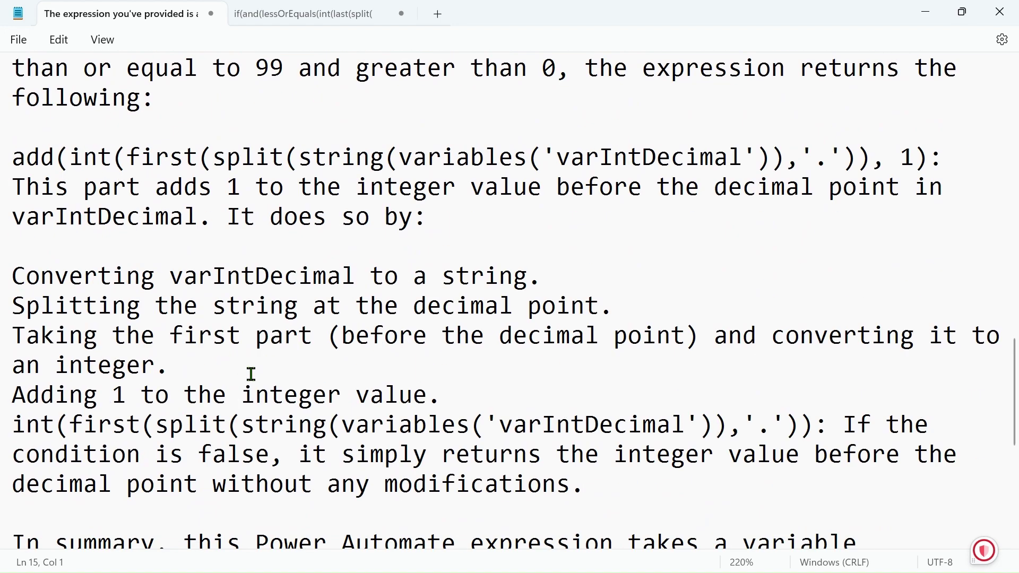
{"action": "scroll", "coordinate": [251, 375], "scroll_direction": "up", "scroll_amount": 3}
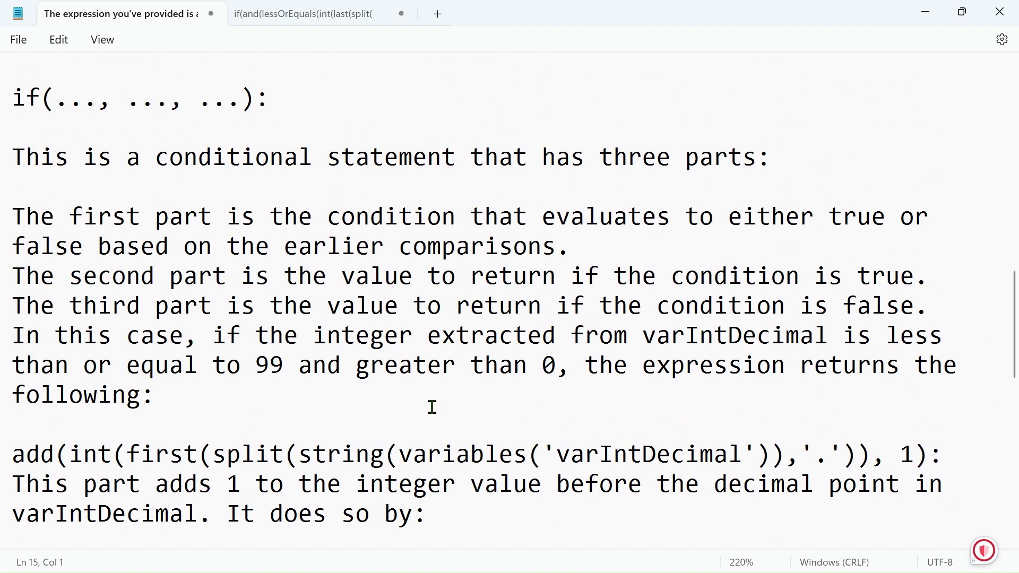
{"action": "scroll", "coordinate": [430, 409], "scroll_direction": "down", "scroll_amount": 3}
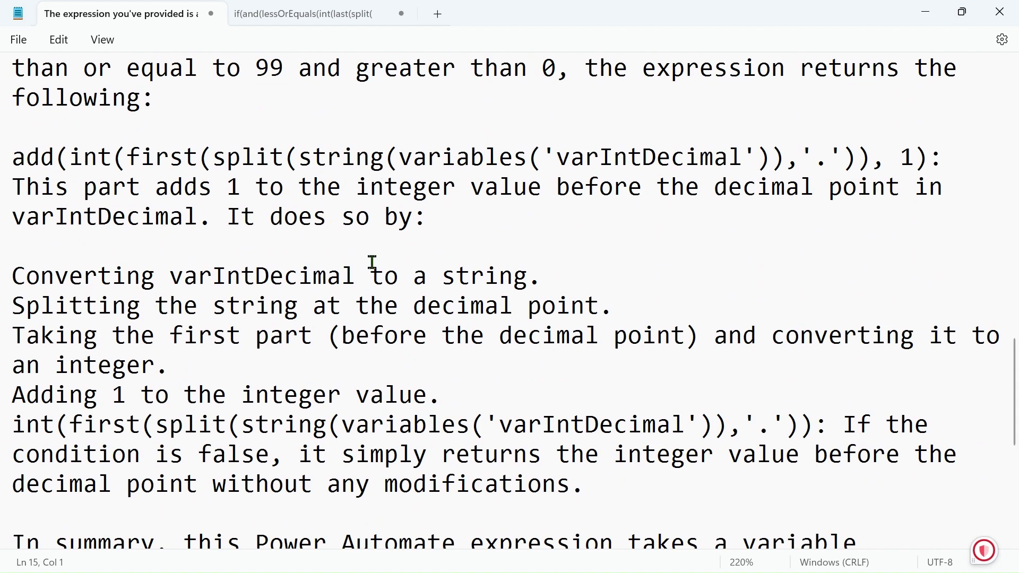
{"action": "scroll", "coordinate": [371, 263], "scroll_direction": "down", "scroll_amount": 4}
{"action": "key", "text": "alt+Tab"}
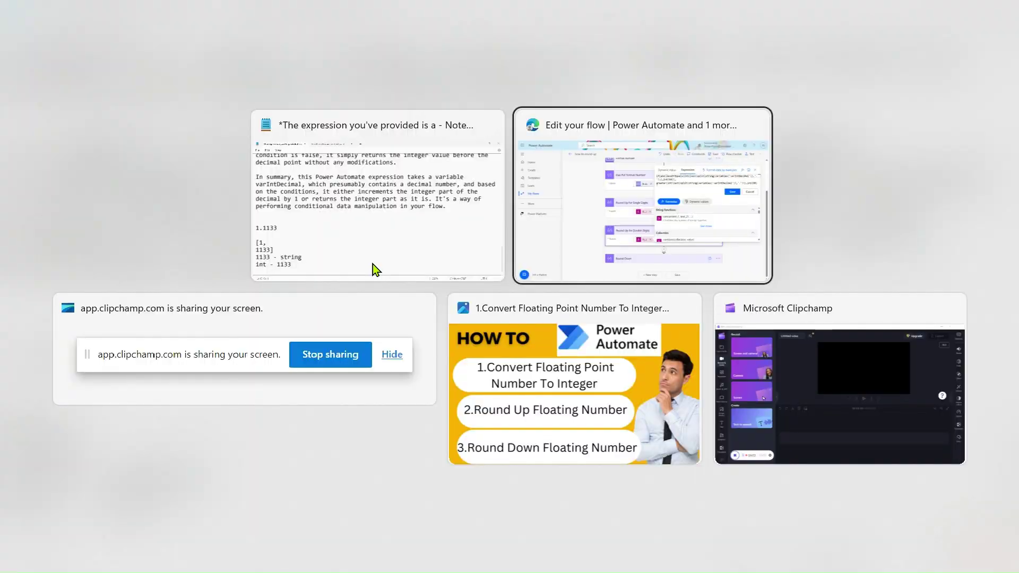
Zoom the flow editor in to 175%, toggle the side navigation, and bring the Round Up cards into view.
{"action": "scroll", "coordinate": [665, 176], "scroll_direction": "down", "scroll_amount": 1}
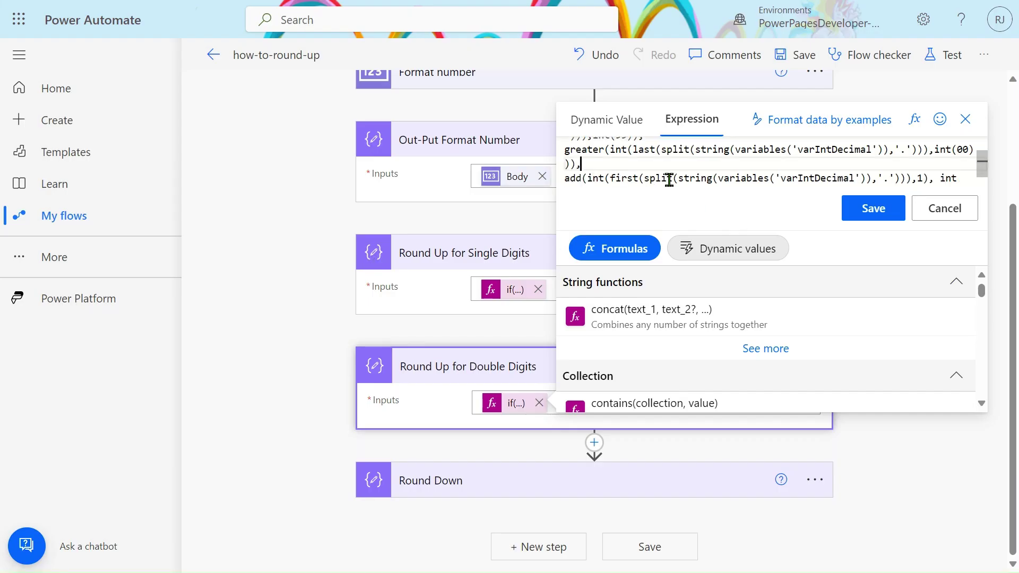
{"action": "scroll", "coordinate": [669, 179], "scroll_direction": "up", "scroll_amount": 1}
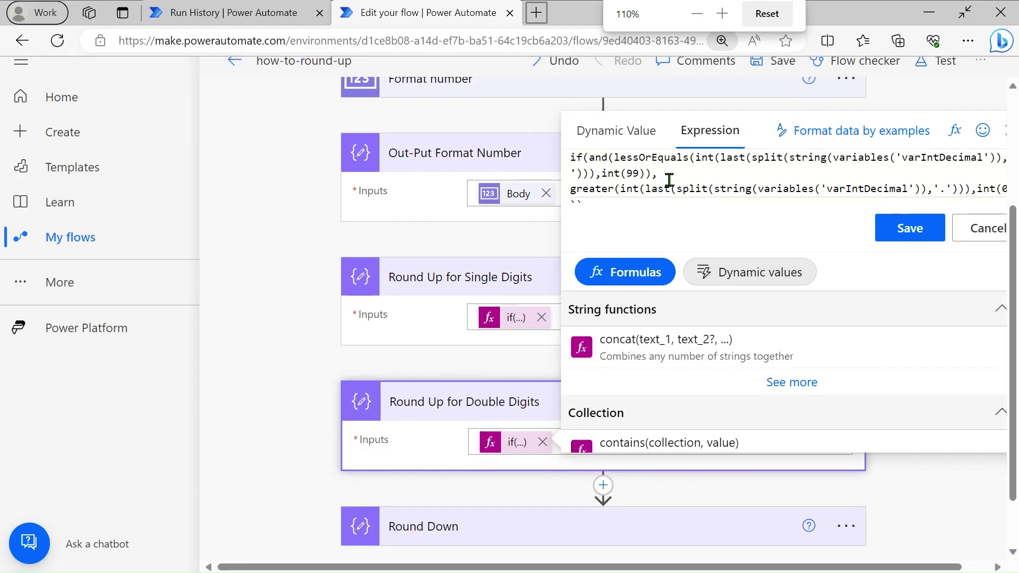
{"action": "key", "text": "ctrl+plus"}
{"action": "key", "text": "ctrl+plus"}
{"action": "key", "text": "ctrl+plus"}
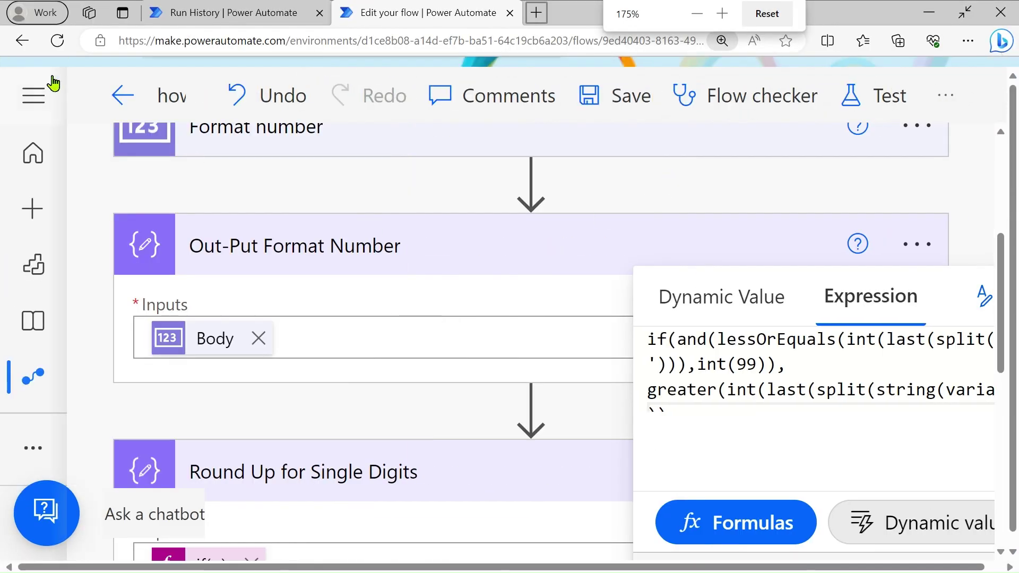
{"action": "left_click", "coordinate": [35, 96]}
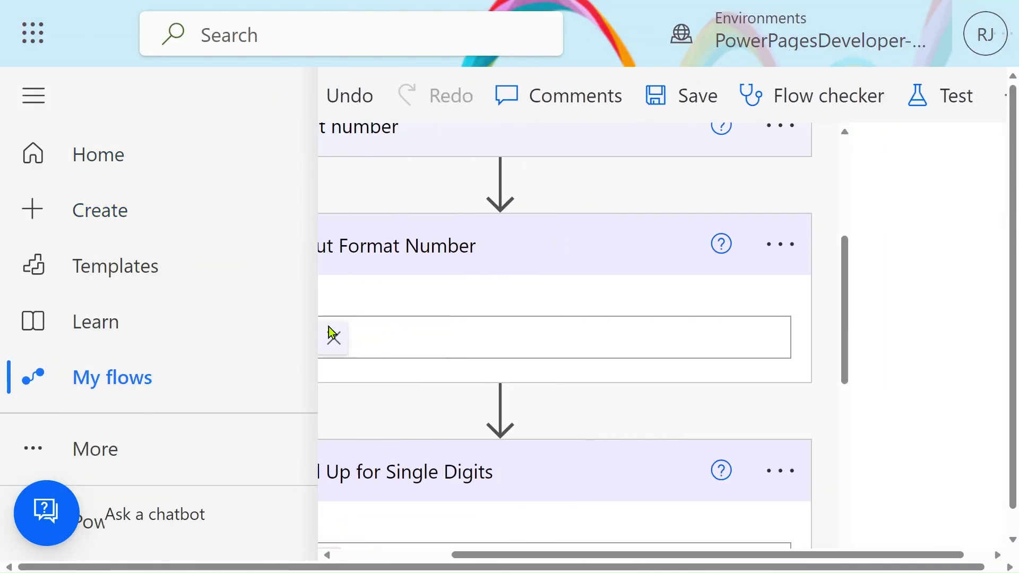
{"action": "left_click", "coordinate": [43, 100]}
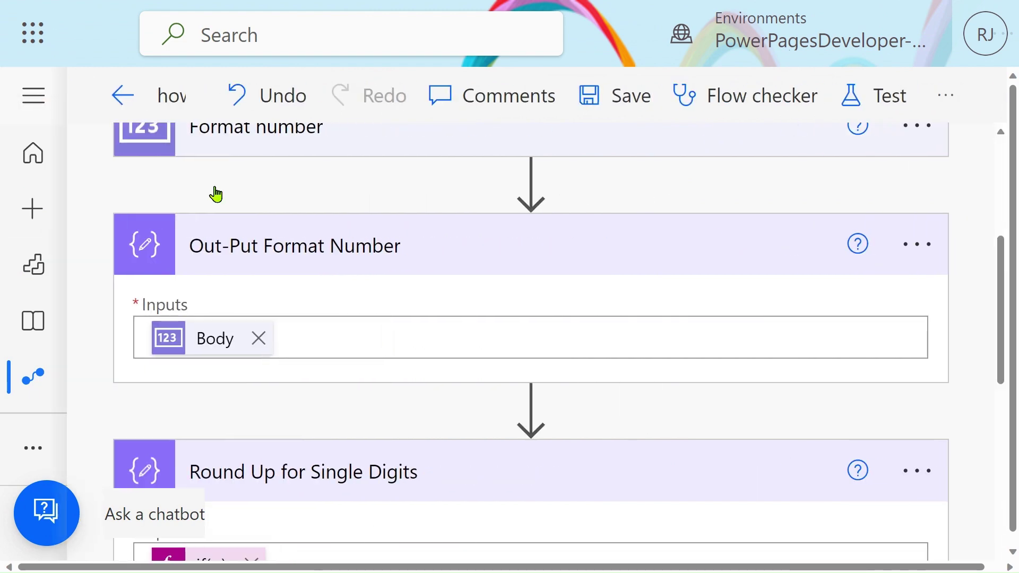
{"action": "scroll", "coordinate": [351, 398], "scroll_direction": "down", "scroll_amount": 3}
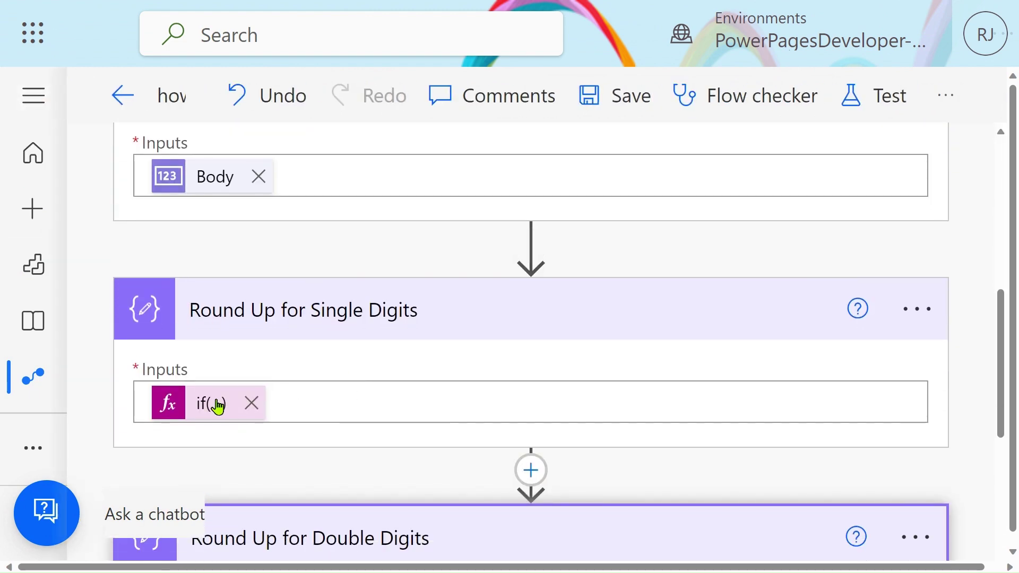
{"action": "left_click", "coordinate": [219, 406]}
{"action": "left_click", "coordinate": [527, 235]}
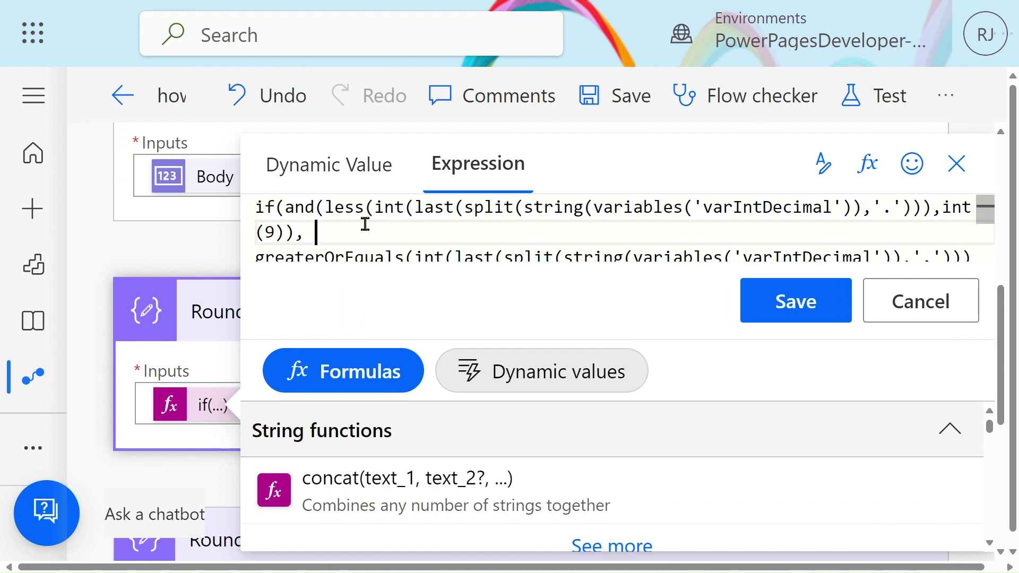
{"action": "scroll", "coordinate": [445, 217], "scroll_direction": "down", "scroll_amount": 1}
{"action": "scroll", "coordinate": [444, 217], "scroll_direction": "down", "scroll_amount": 2}
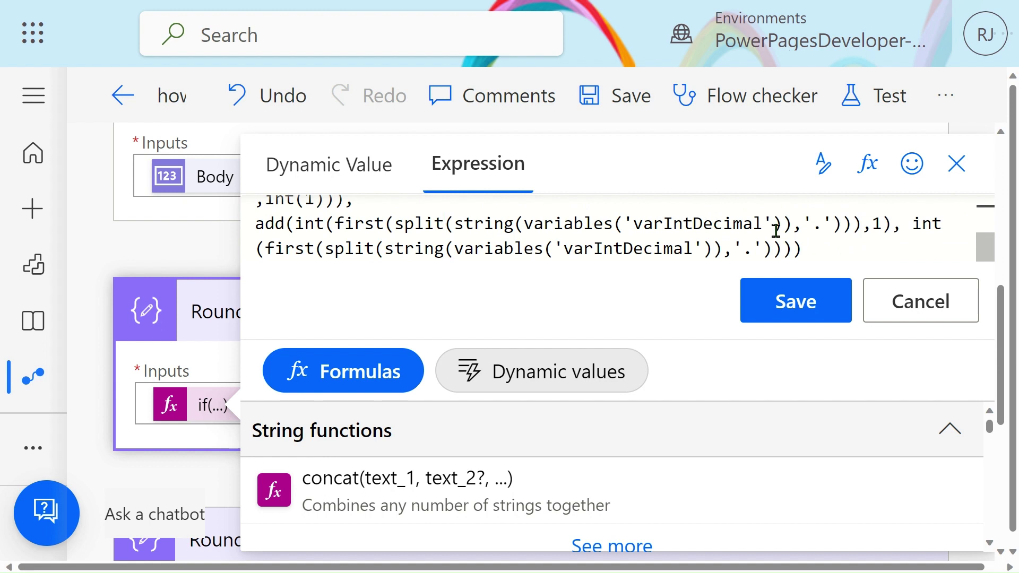
{"action": "left_click", "coordinate": [813, 226]}
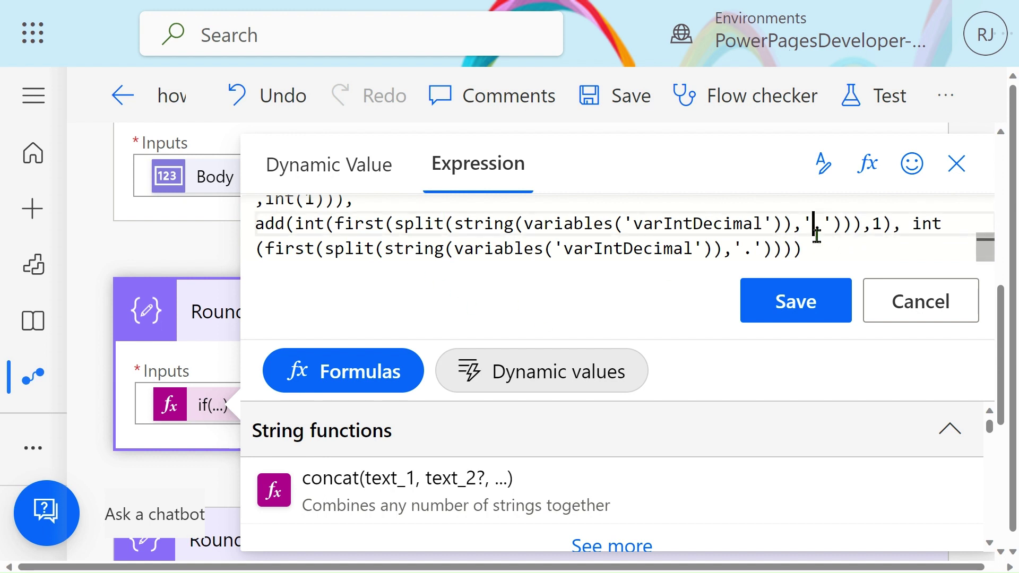
{"action": "left_click", "coordinate": [810, 253]}
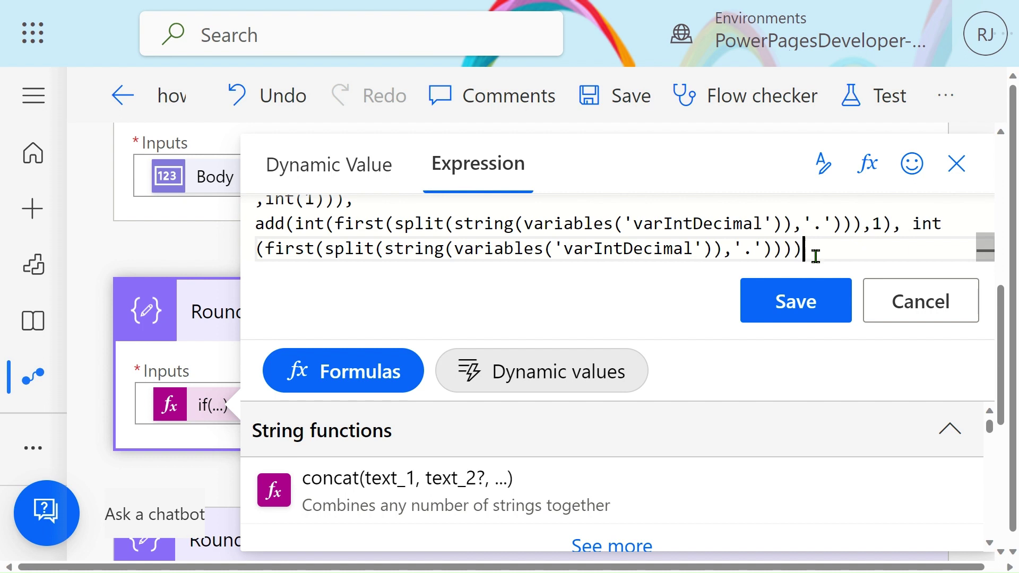
{"action": "left_click", "coordinate": [901, 302]}
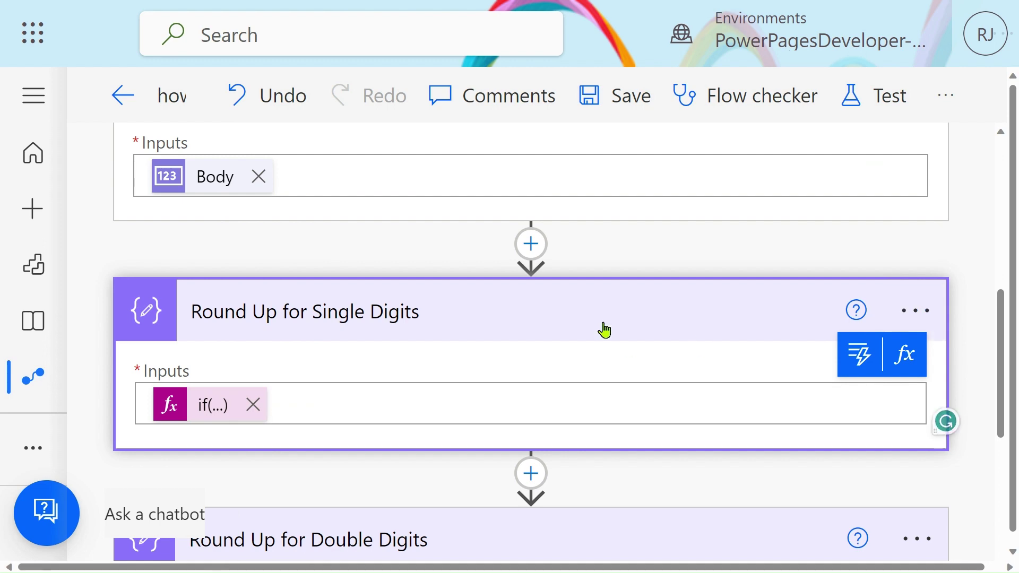
{"action": "scroll", "coordinate": [604, 330], "scroll_direction": "down", "scroll_amount": 3}
{"action": "scroll", "coordinate": [291, 218], "scroll_direction": "up", "scroll_amount": 2}
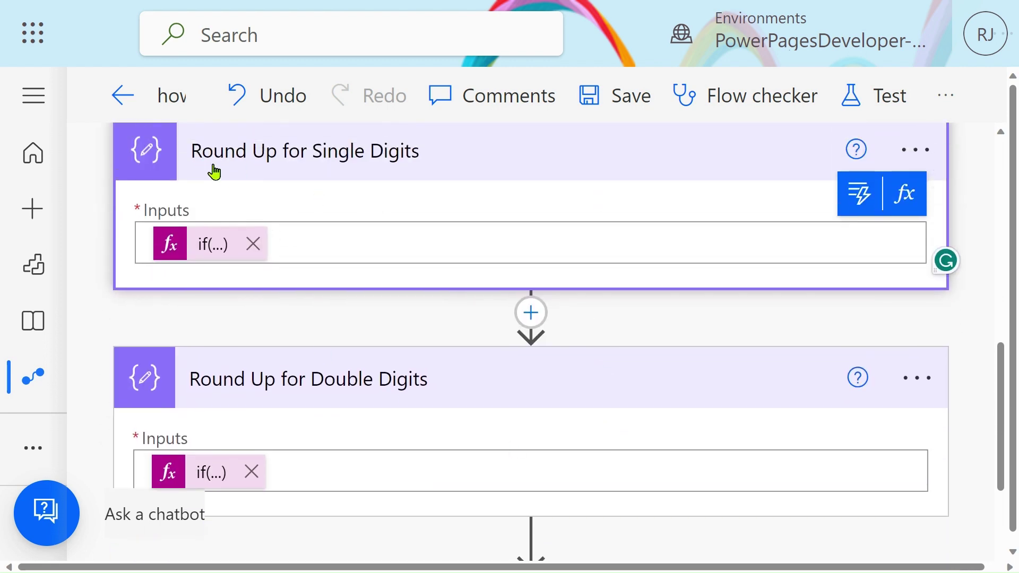
{"action": "scroll", "coordinate": [228, 461], "scroll_direction": "down", "scroll_amount": 5}
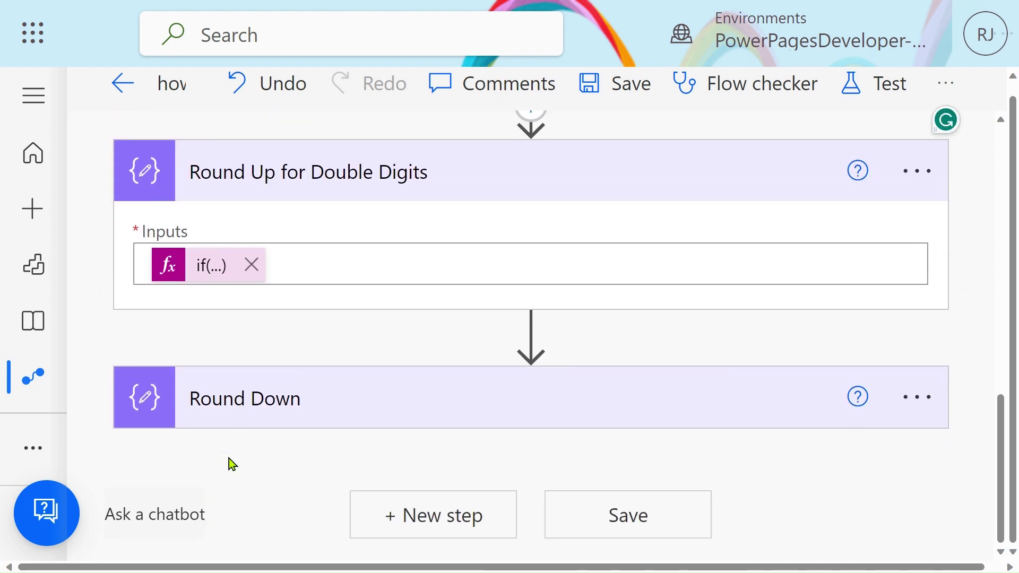
Review the Round Down expression sub(outputs('Round_Up_for_Double_Digits'),1) and close its editor unchanged.
{"action": "left_click", "coordinate": [313, 395]}
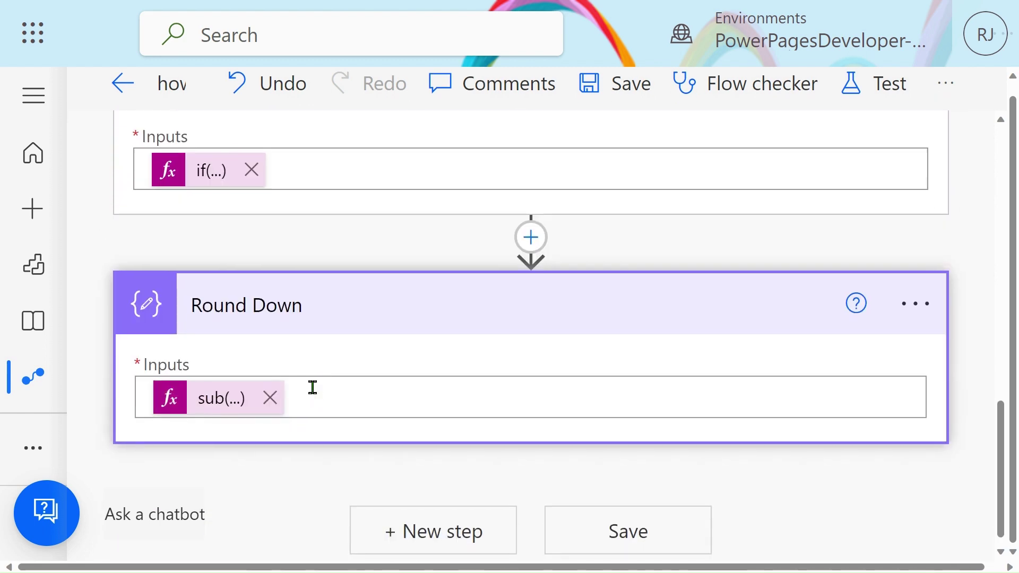
{"action": "left_click", "coordinate": [202, 406]}
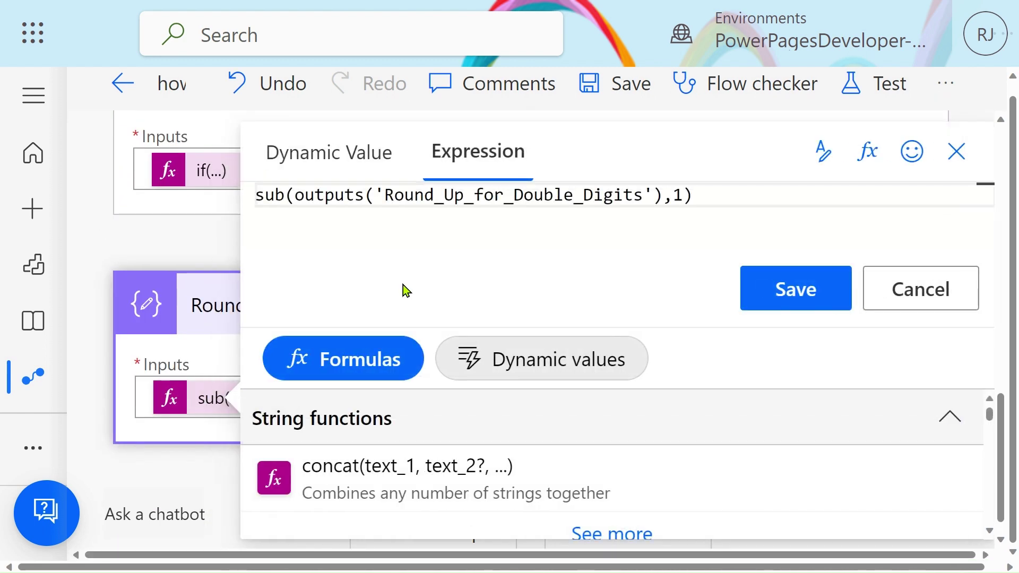
{"action": "scroll", "coordinate": [403, 284], "scroll_direction": "up", "scroll_amount": 3}
{"action": "scroll", "coordinate": [305, 249], "scroll_direction": "up", "scroll_amount": 2}
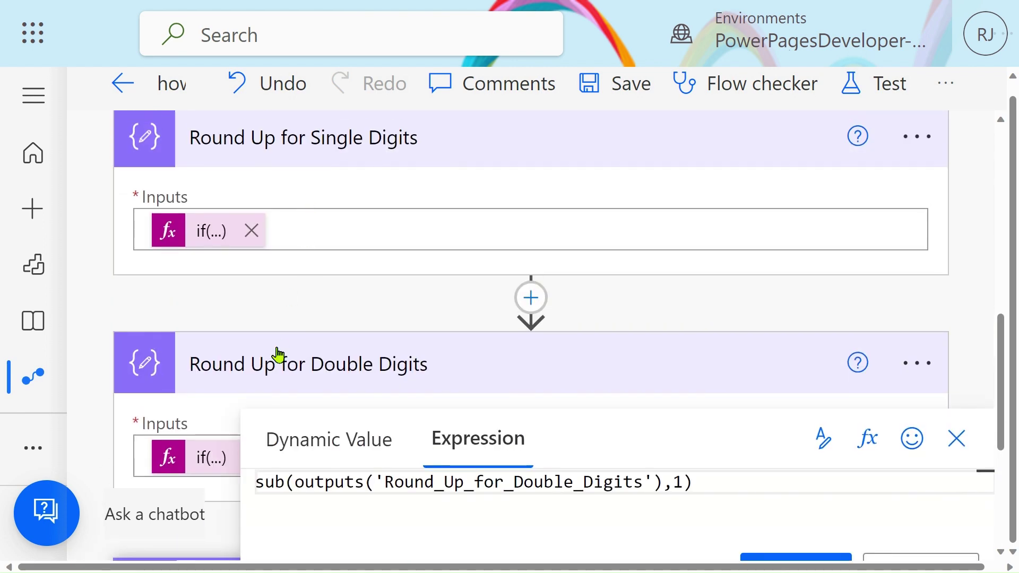
{"action": "scroll", "coordinate": [285, 399], "scroll_direction": "down", "scroll_amount": 2}
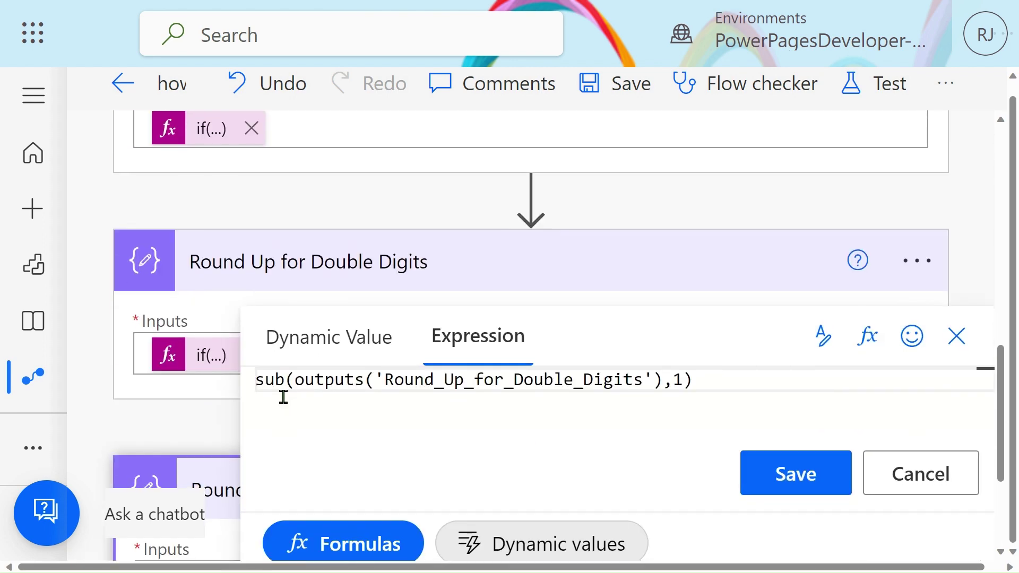
{"action": "left_click", "coordinate": [726, 374]}
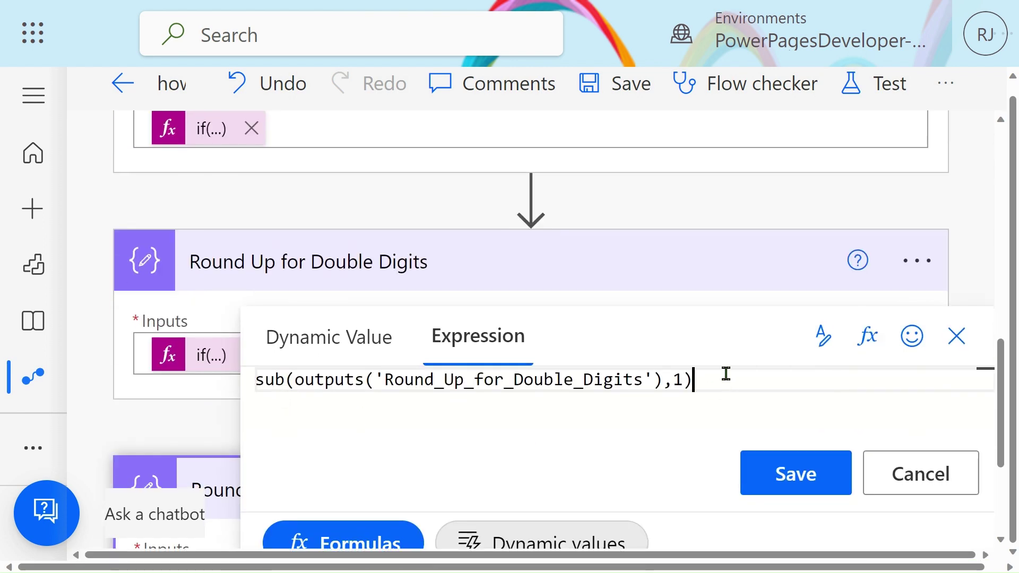
{"action": "double_click", "coordinate": [278, 378]}
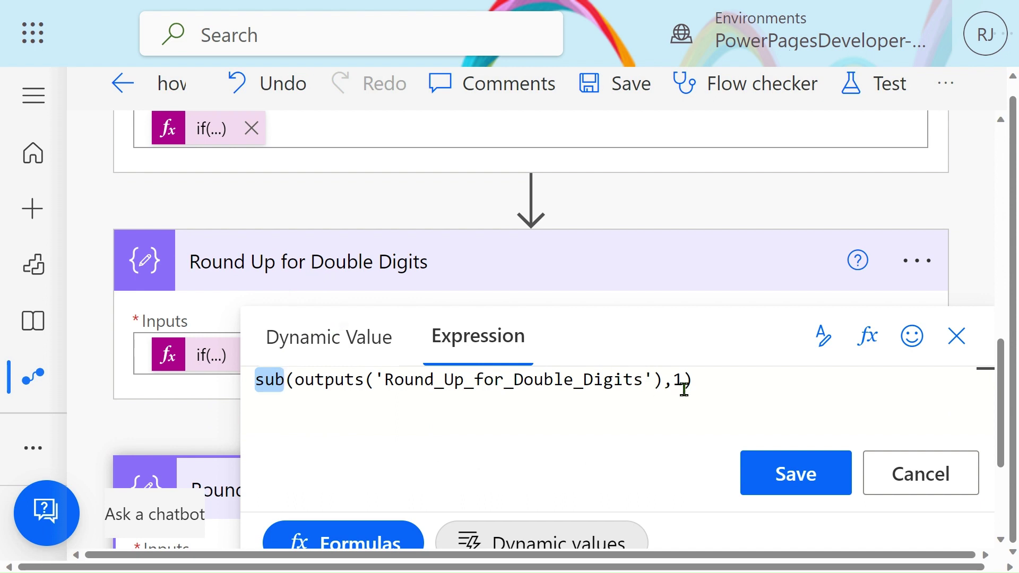
{"action": "left_click", "coordinate": [921, 472]}
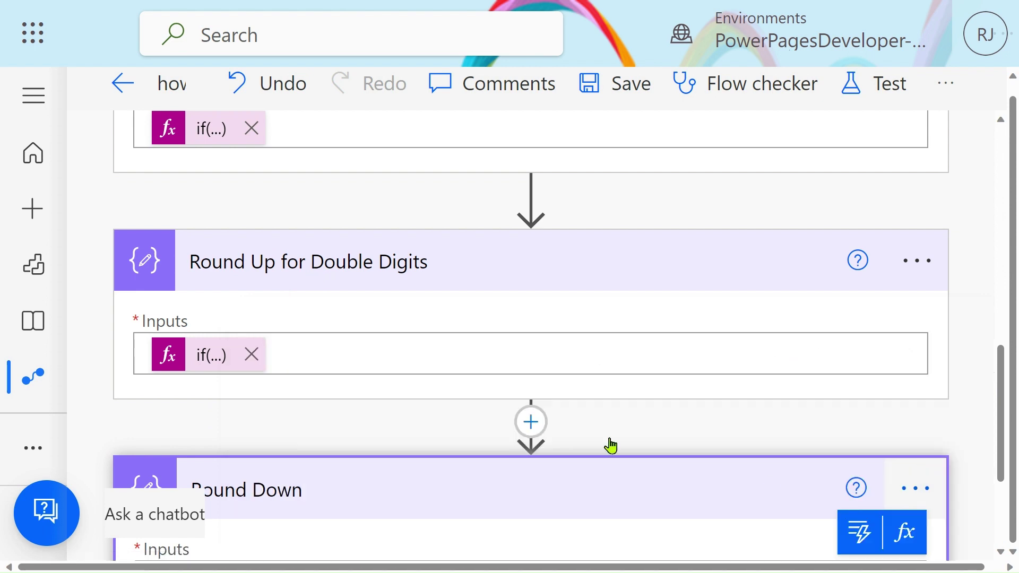
{"action": "scroll", "coordinate": [547, 370], "scroll_direction": "down", "scroll_amount": 3}
{"action": "scroll", "coordinate": [548, 377], "scroll_direction": "up", "scroll_amount": 15}
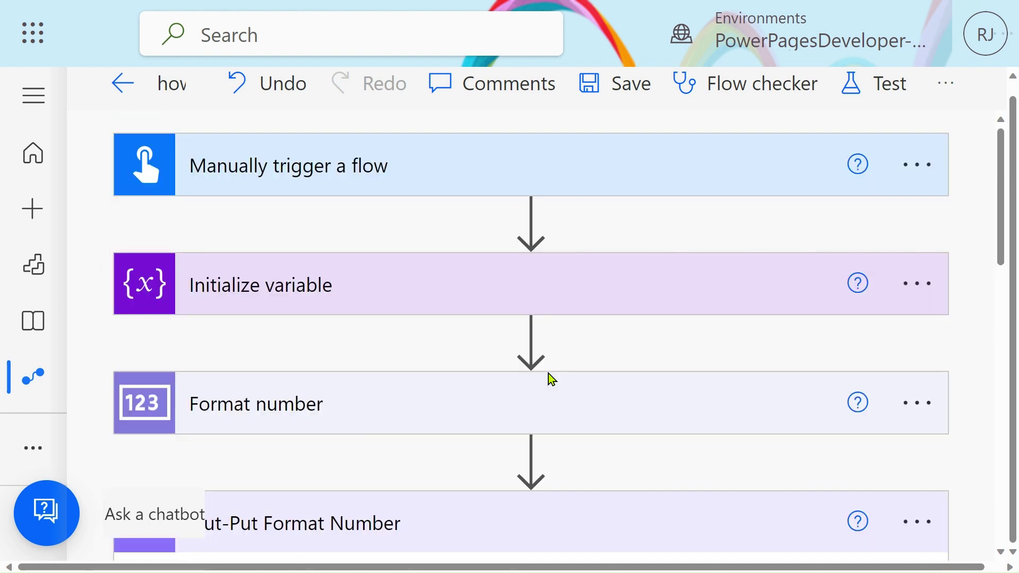
Reset browser zoom to 100% and collapse Out-Put Format Number, both Round Up steps and Round Down.
{"action": "key", "text": "ctrl+minus"}
{"action": "key", "text": "ctrl+minus"}
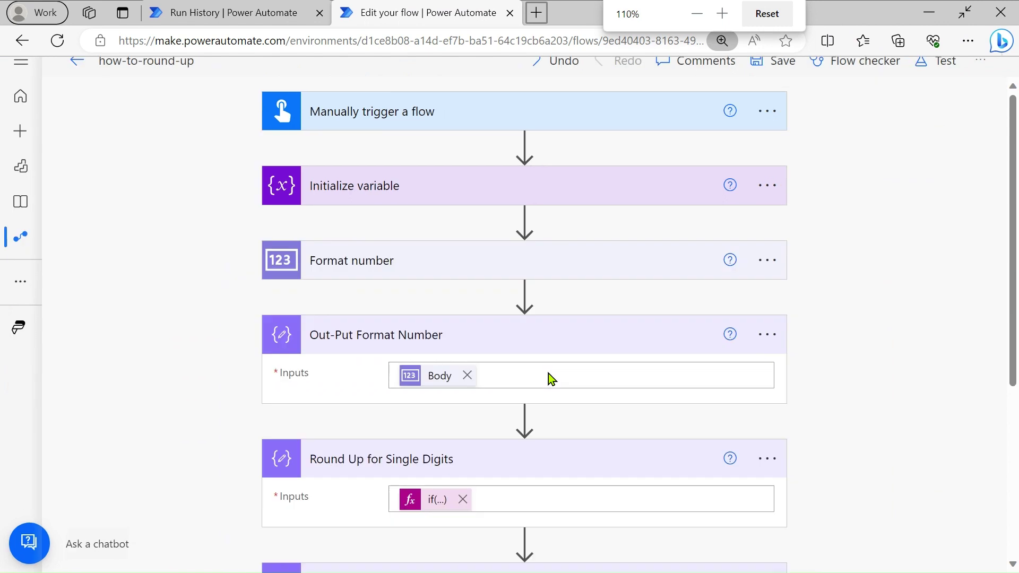
{"action": "key", "text": "ctrl+minus"}
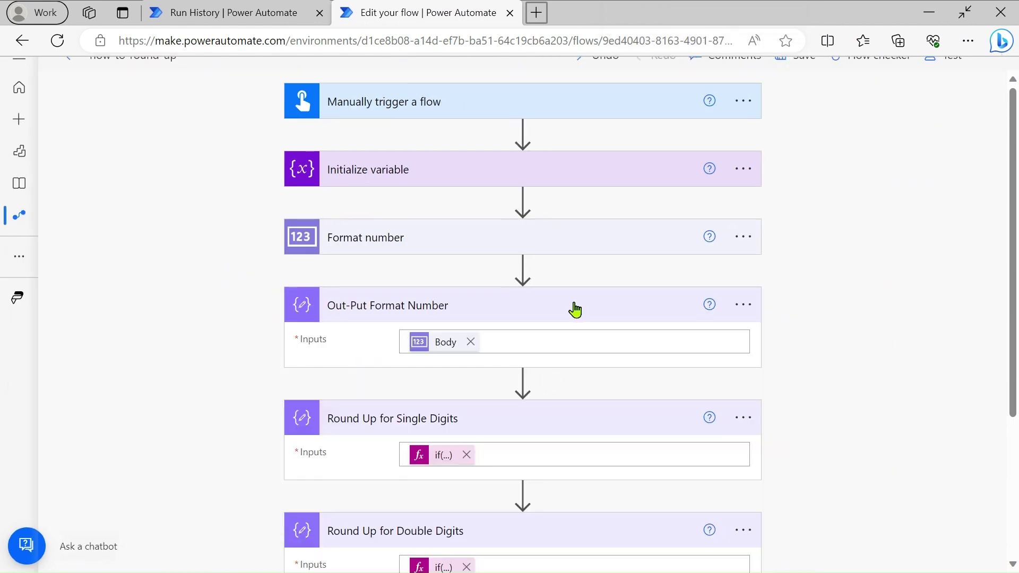
{"action": "left_click", "coordinate": [574, 307]}
{"action": "left_click", "coordinate": [541, 380]}
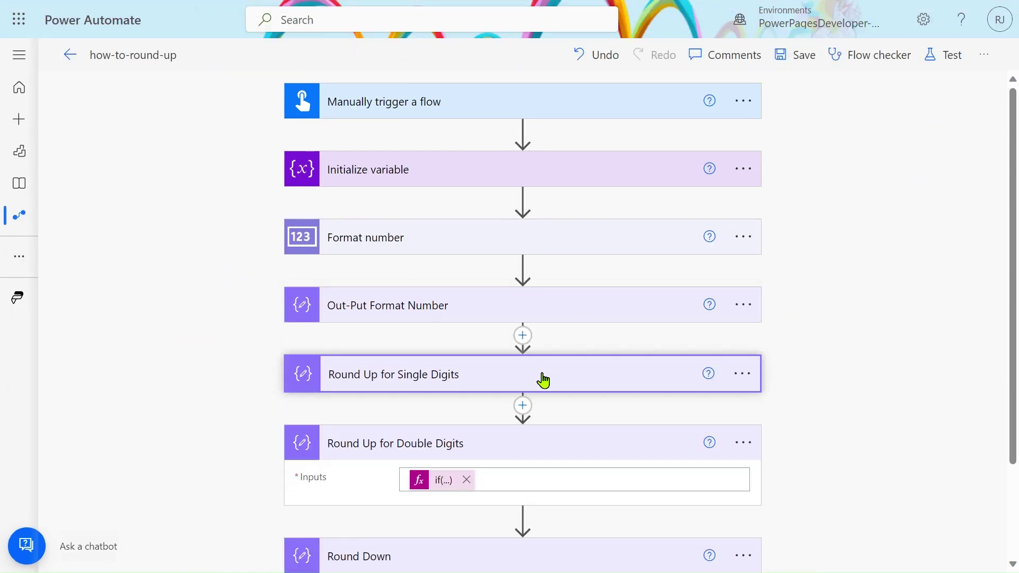
{"action": "left_click", "coordinate": [531, 439]}
{"action": "left_click", "coordinate": [530, 509]}
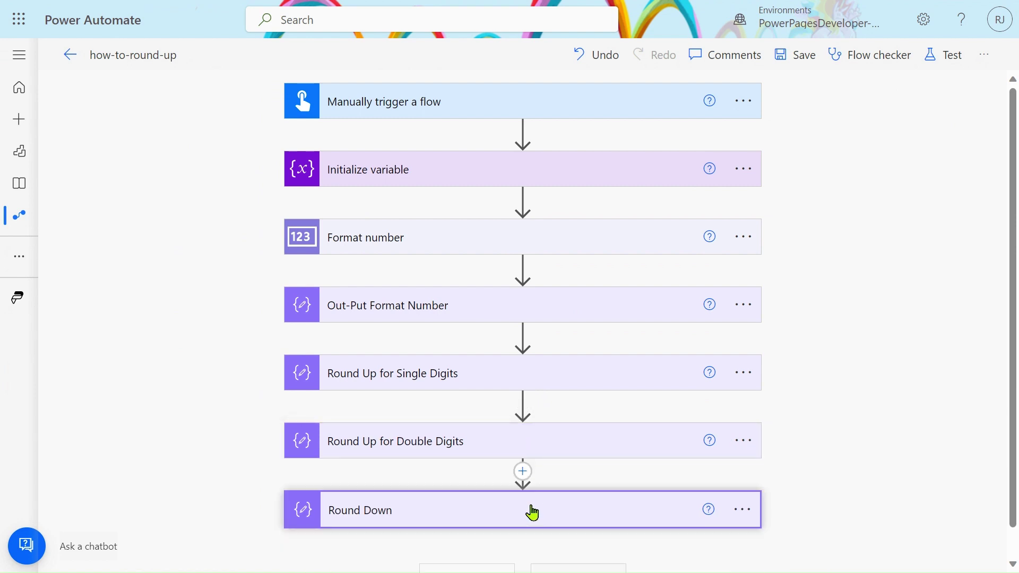